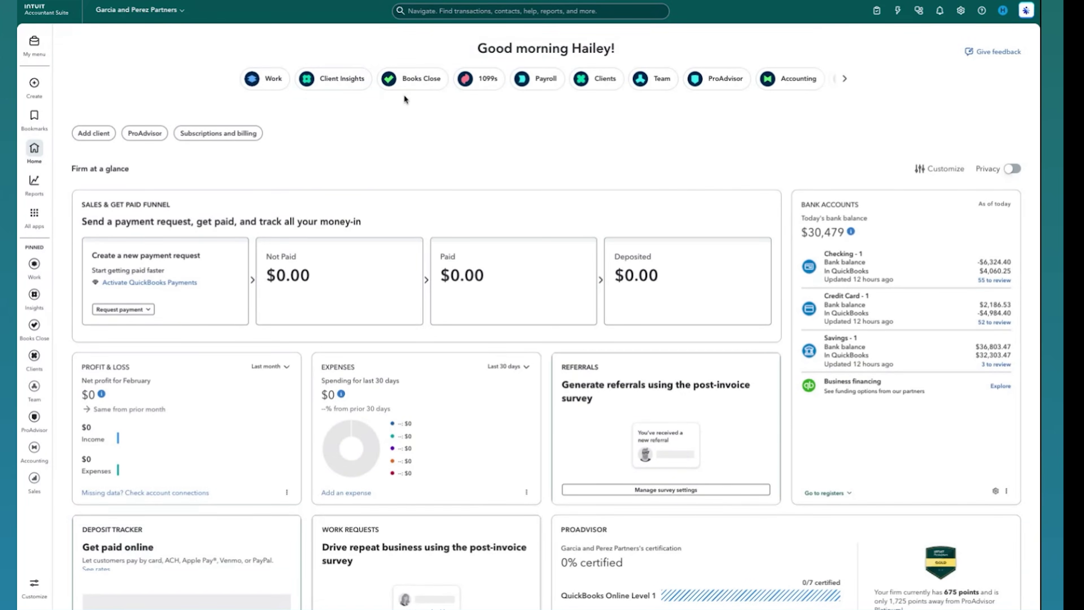
# - Open the firm-wide preferences in the Books Close settings
pyautogui.click(33, 218)
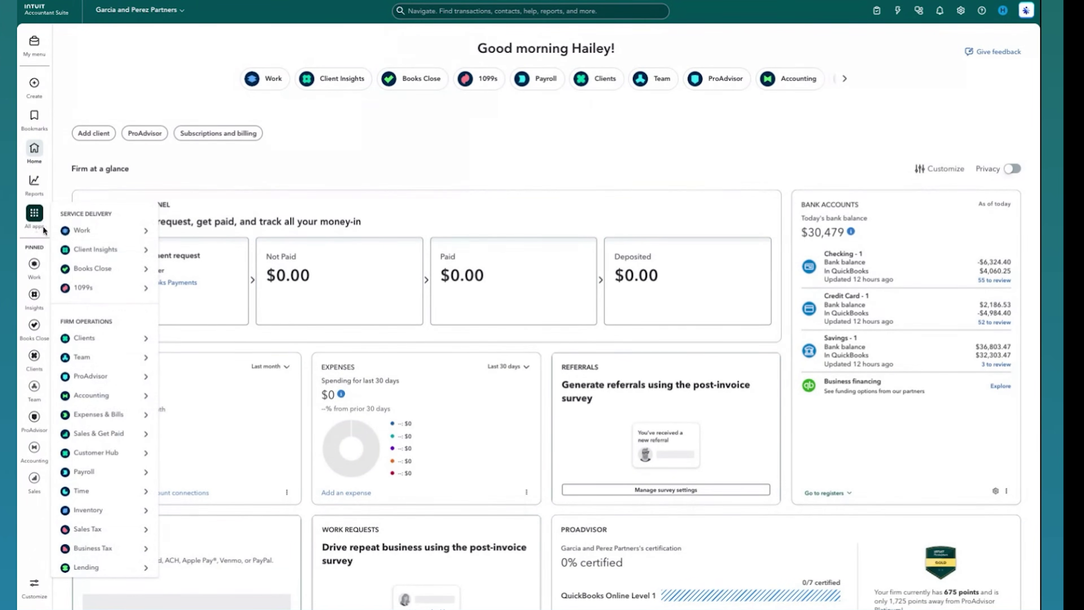
pyautogui.click(86, 265)
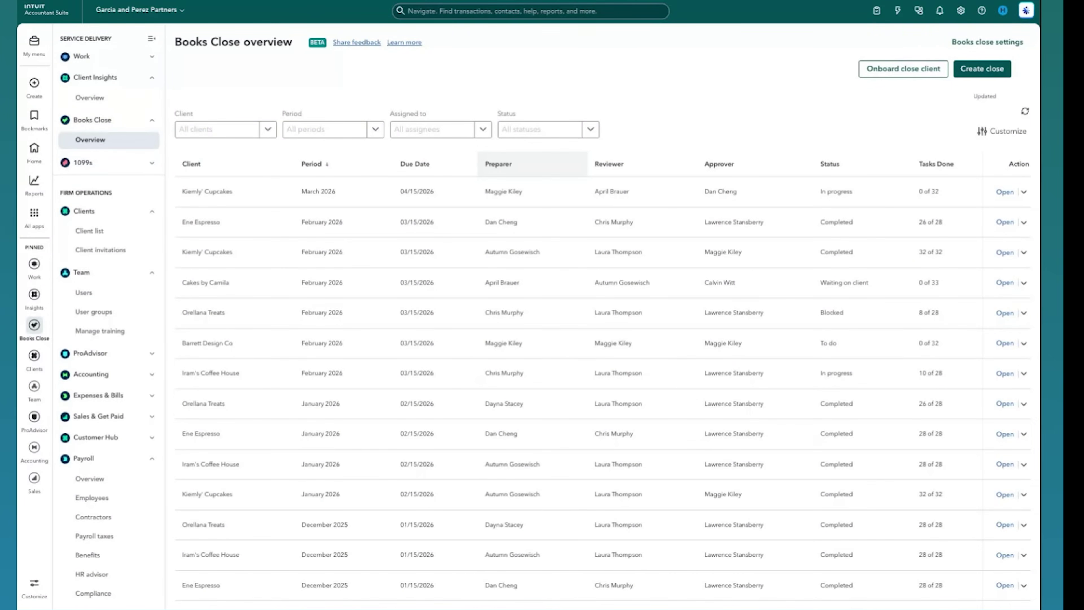
pyautogui.click(989, 42)
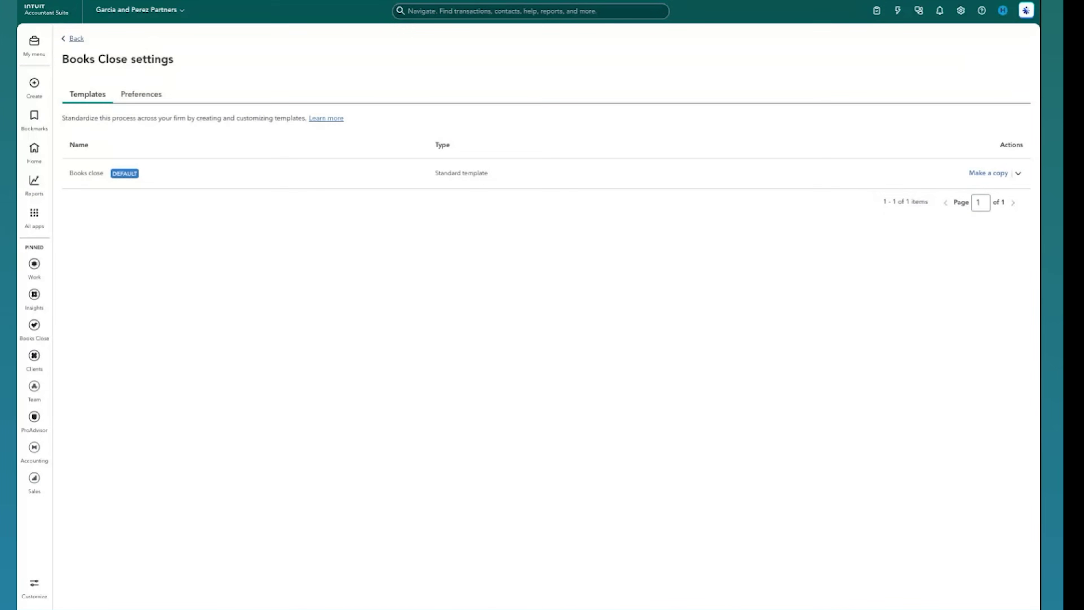
pyautogui.click(163, 103)
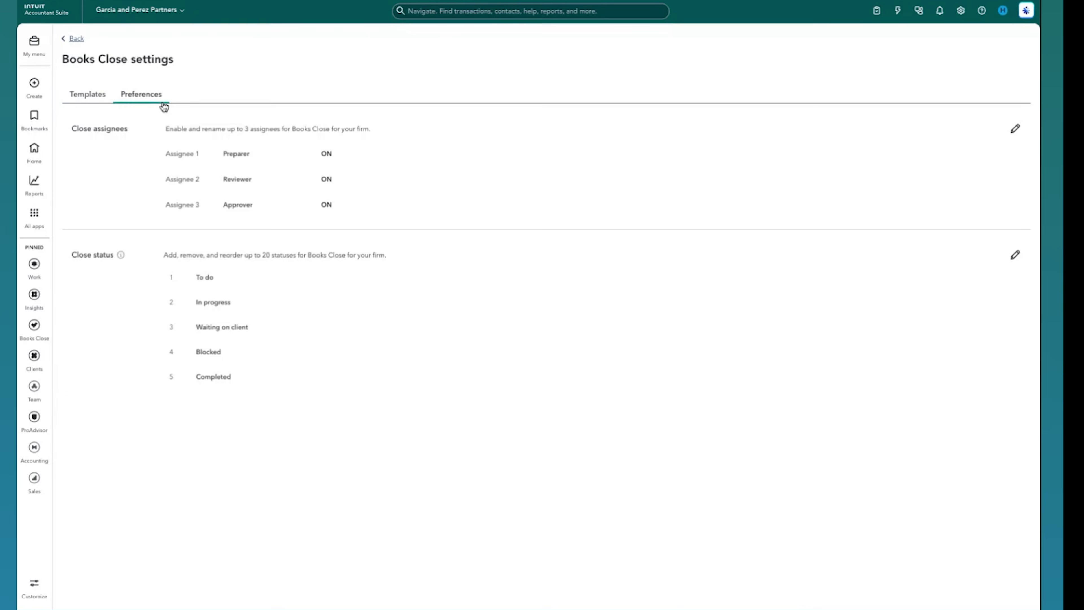
# - Add a close status named "Ready for Ready" and save the status list
pyautogui.click(1016, 255)
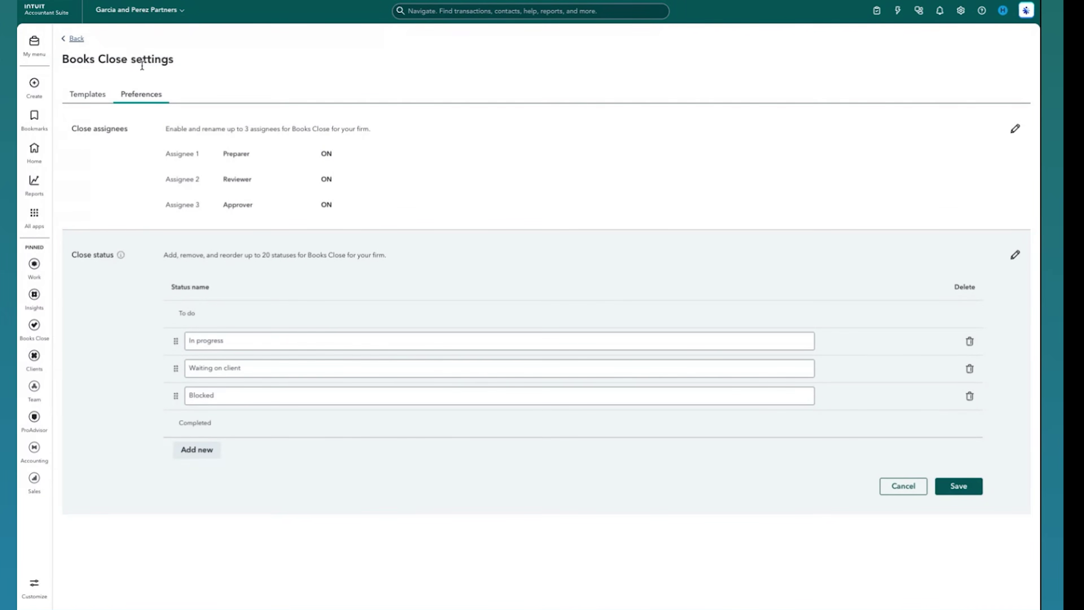
pyautogui.click(203, 451)
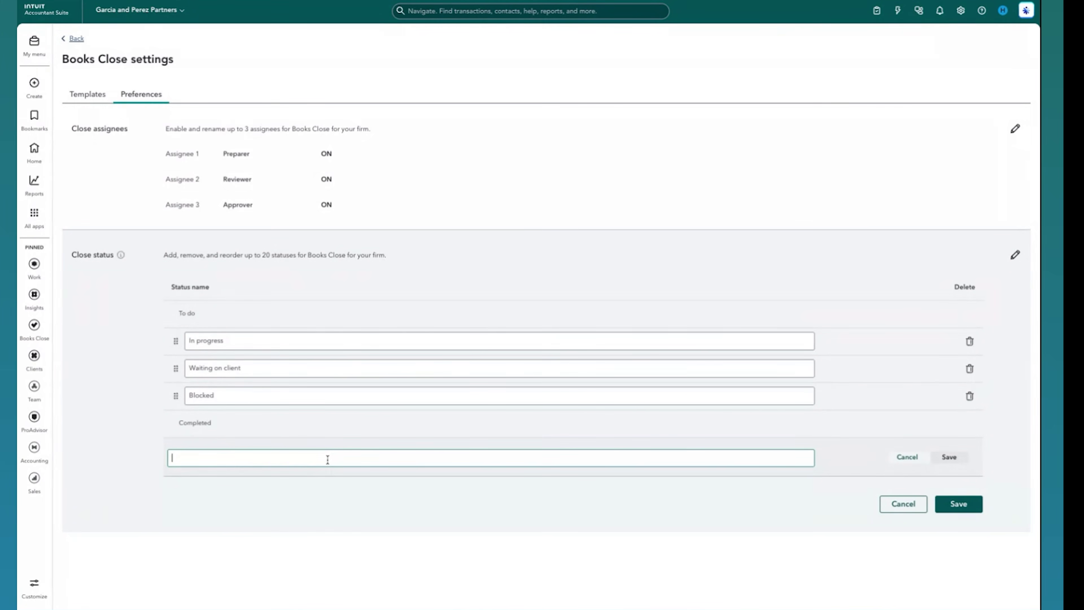
pyautogui.write('Ready for Ready')
pyautogui.click(956, 457)
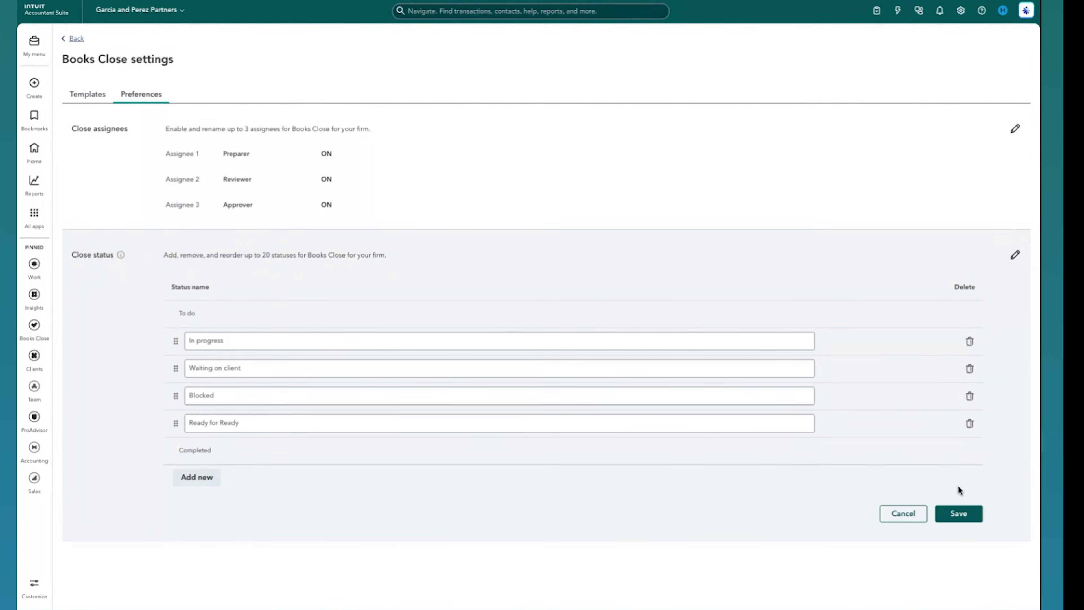
pyautogui.click(967, 517)
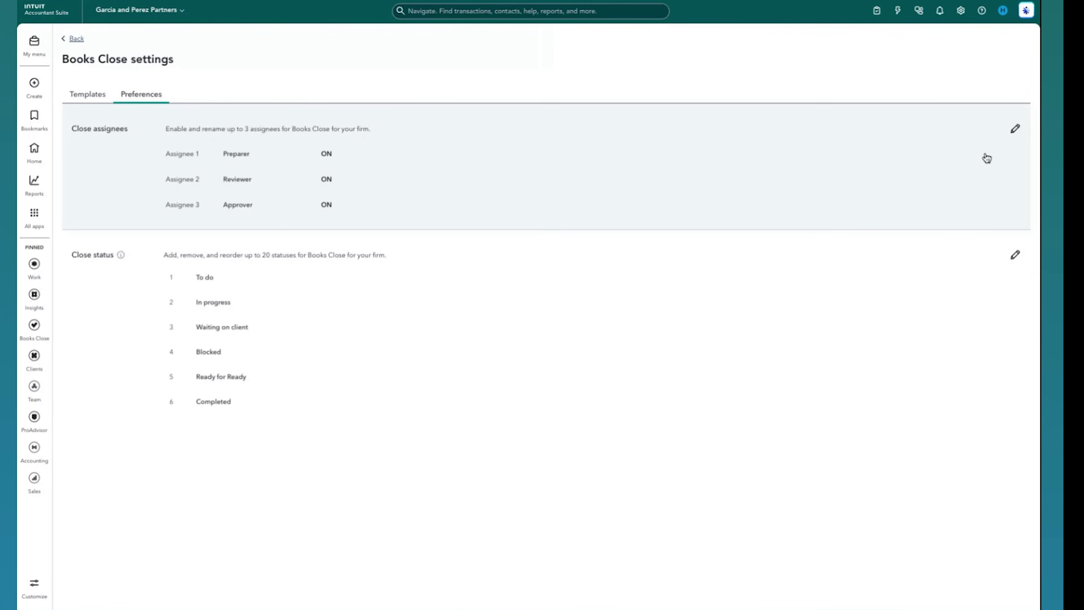
# - Rename Assignee 3 to "Manager" in the close assignees and save the change
pyautogui.click(1015, 129)
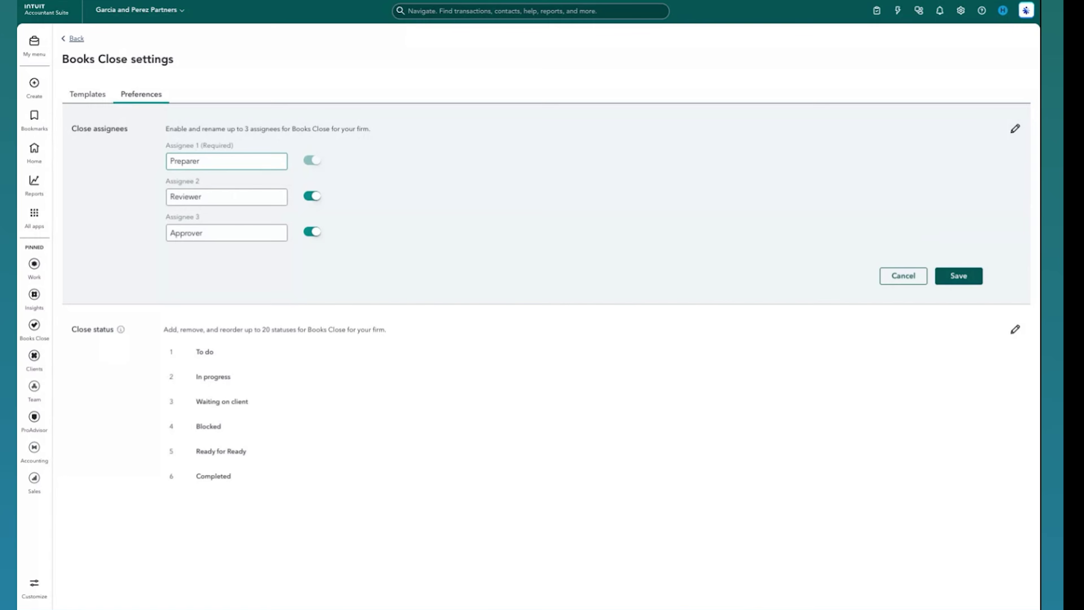
pyautogui.click(234, 231)
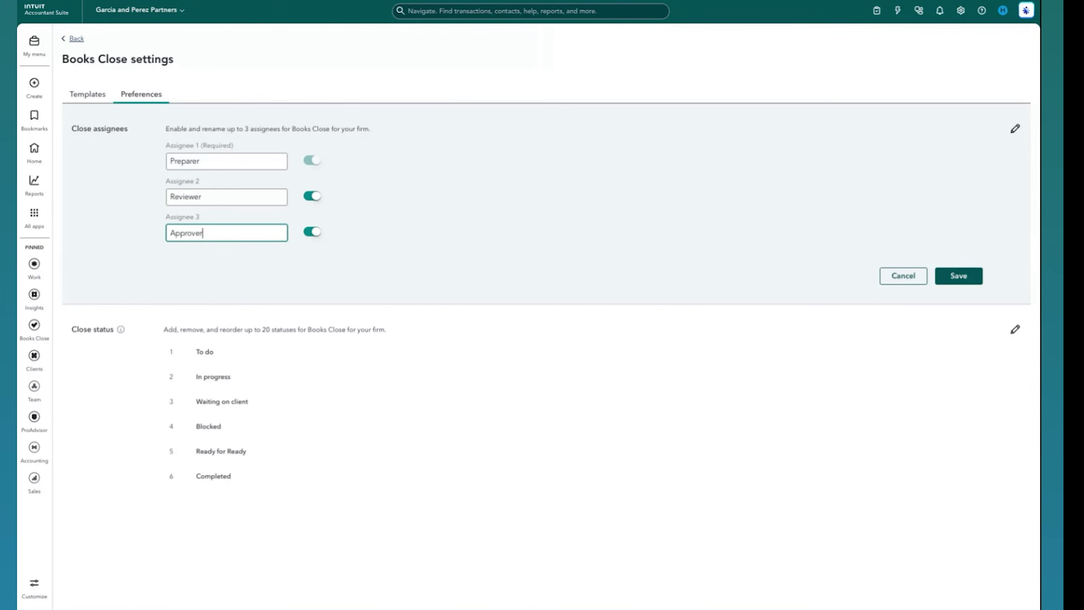
pyautogui.hotkey('ctrl', 'a')
pyautogui.write('Manager')
pyautogui.click(955, 276)
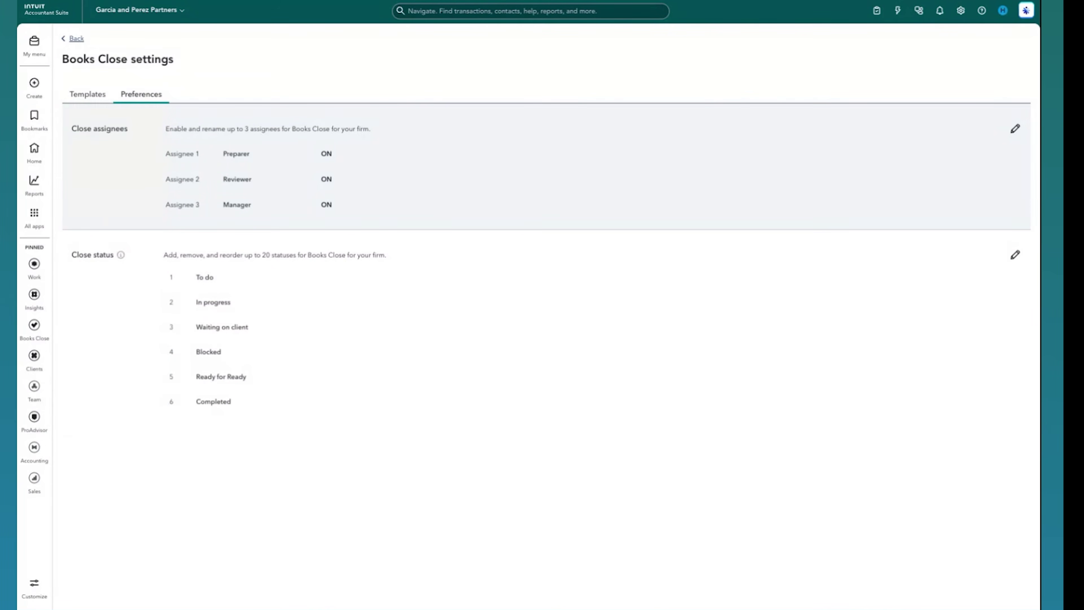
# - Make a copy of the standard Books close template and name it "Retail Clients"
pyautogui.click(89, 96)
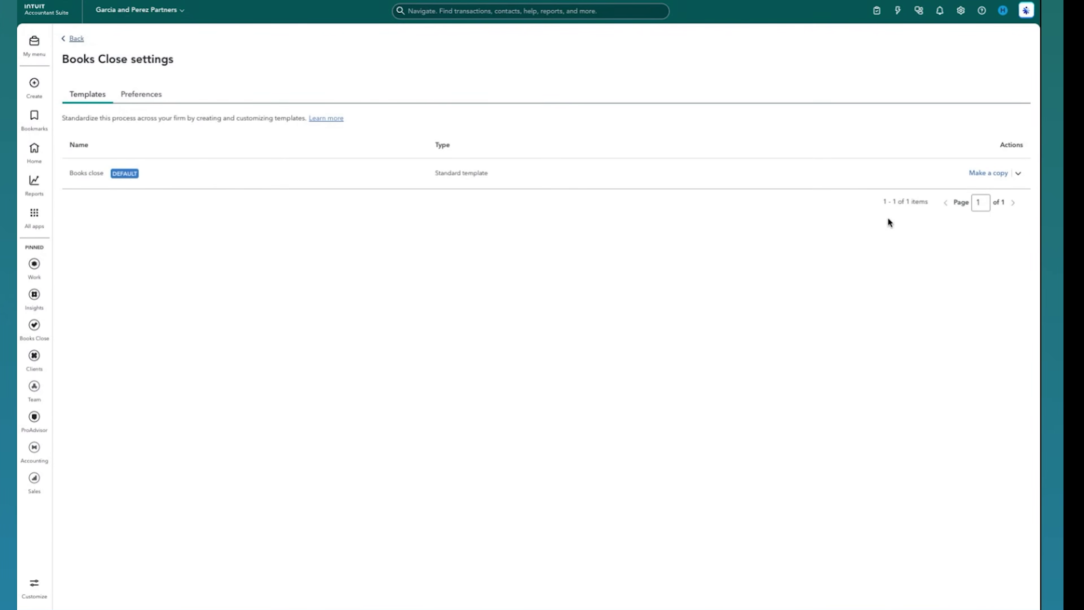
pyautogui.click(980, 175)
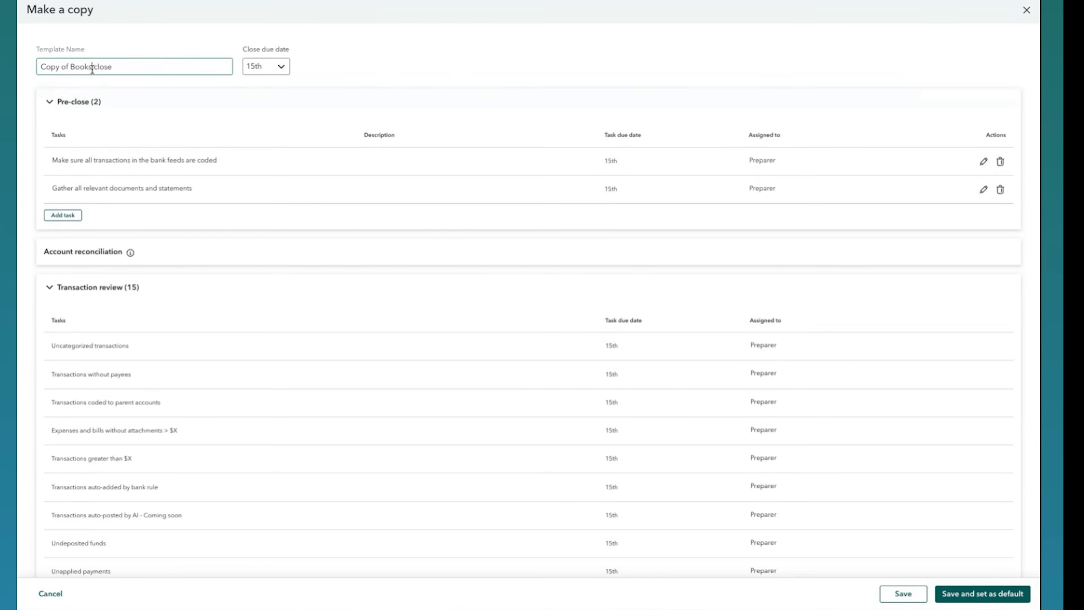
pyautogui.tripleClick(92, 68)
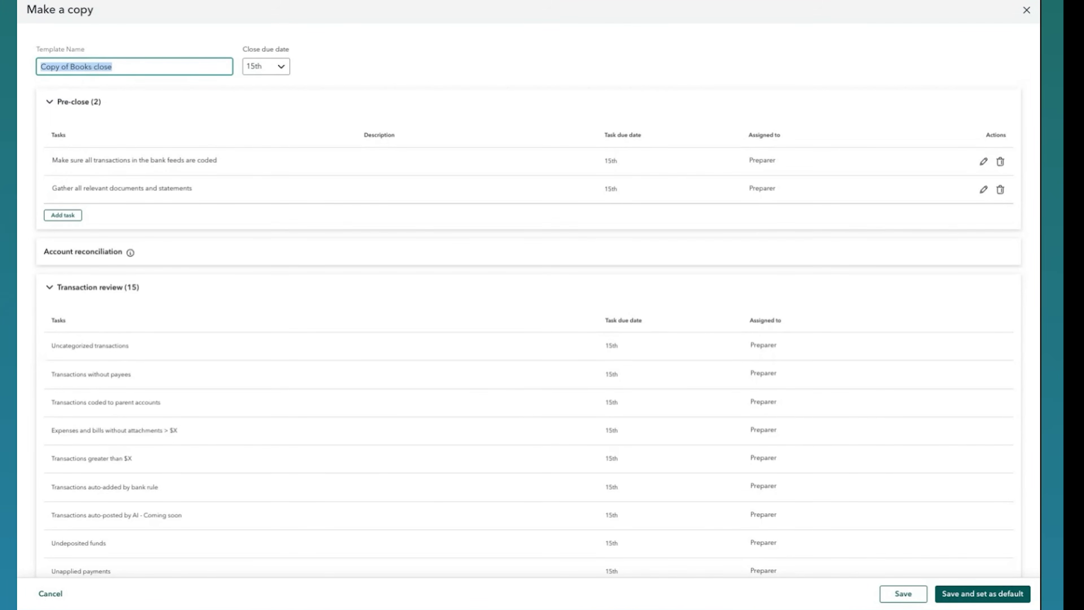
pyautogui.write('Retail ')
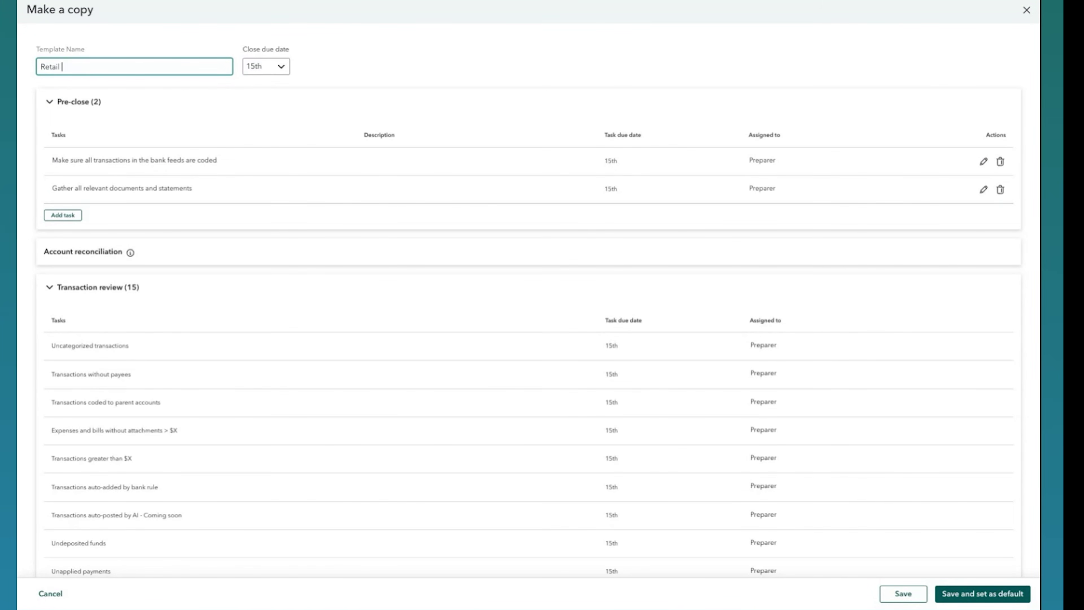
pyautogui.write('Clients')
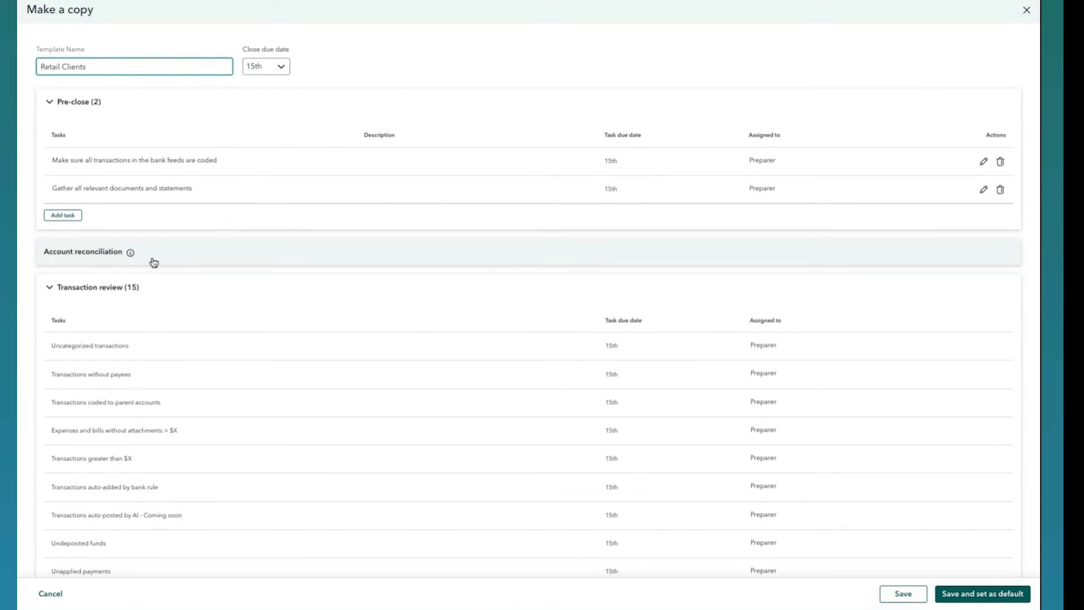
pyautogui.scroll(-2, 141, 273)
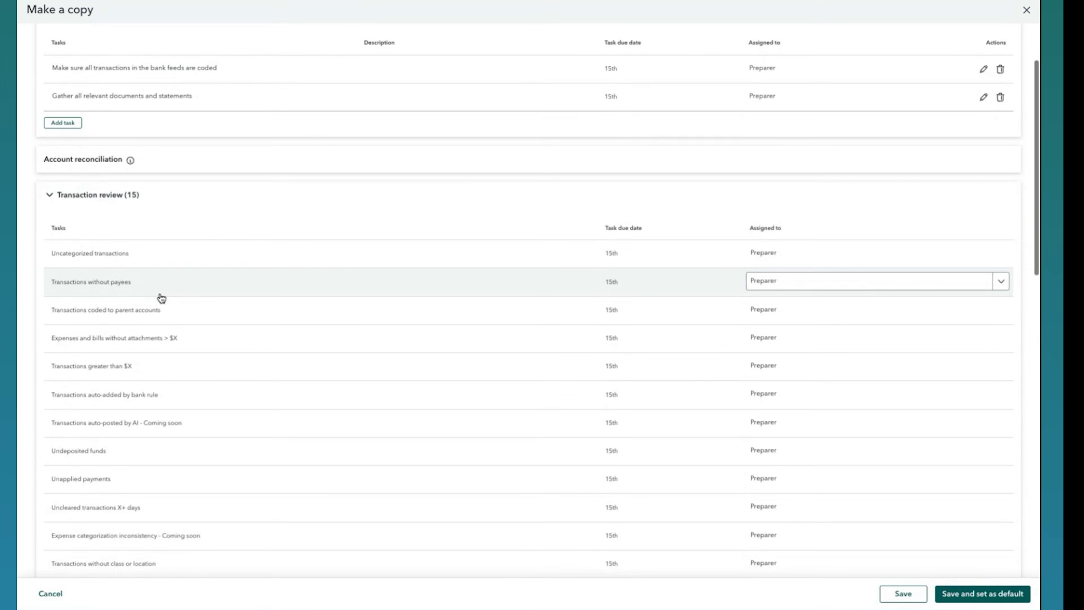
pyautogui.scroll(1, 251, 170)
pyautogui.click(347, 154)
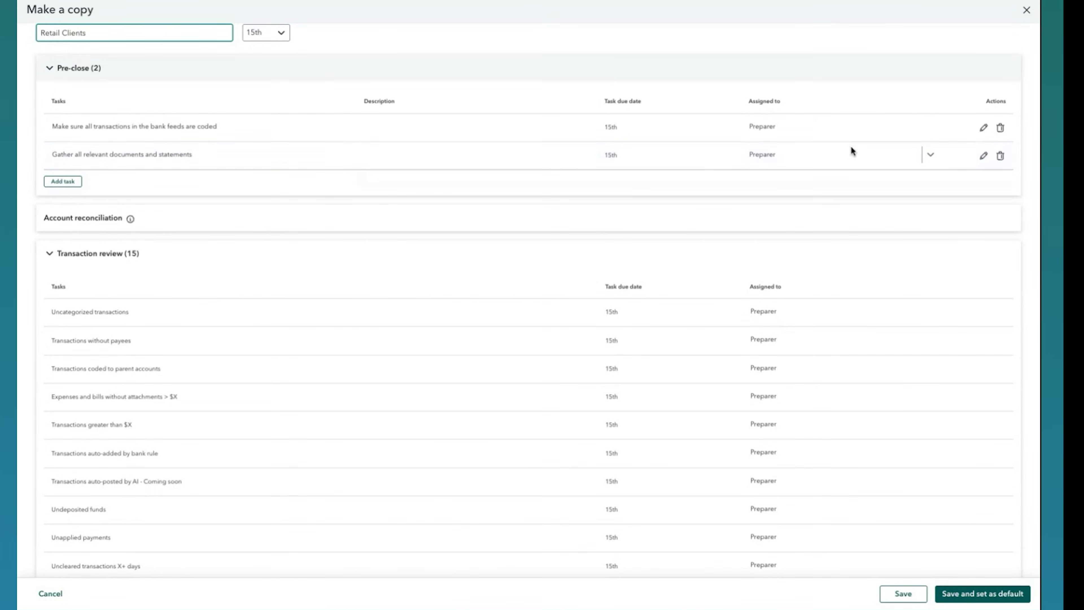
pyautogui.click(929, 128)
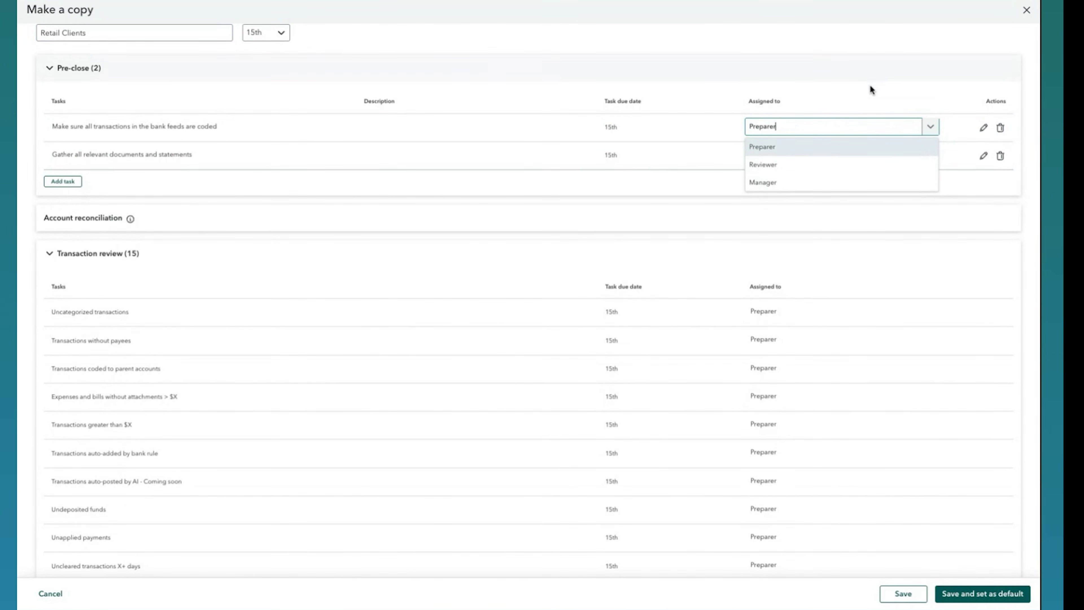
pyautogui.click(870, 98)
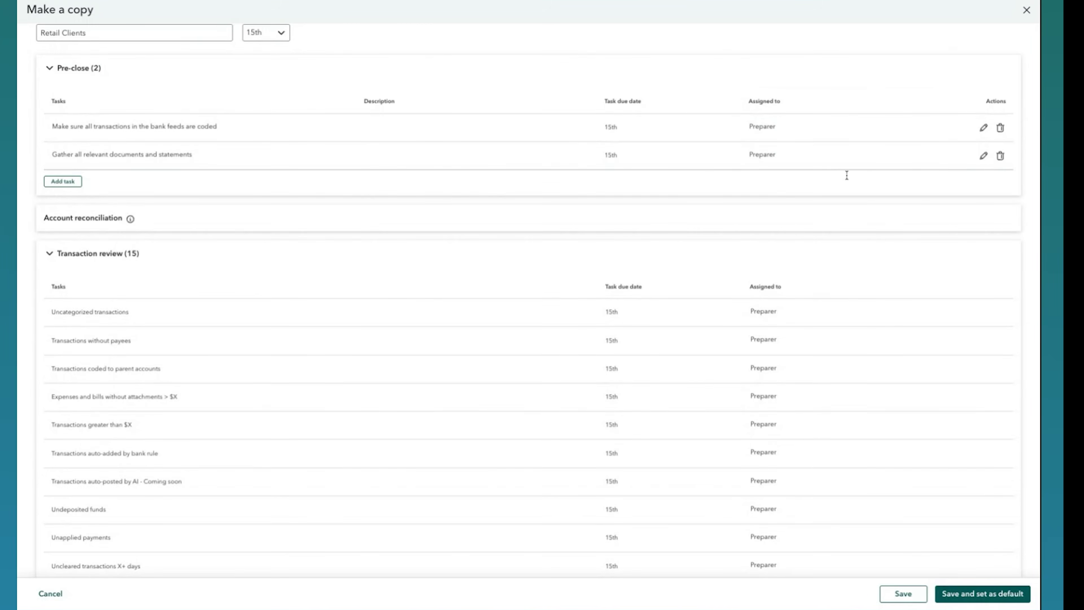
# - Assign the Send financial report package task to Manager, and save the template as the default
pyautogui.scroll(-15, 846, 174)
pyautogui.click(891, 527)
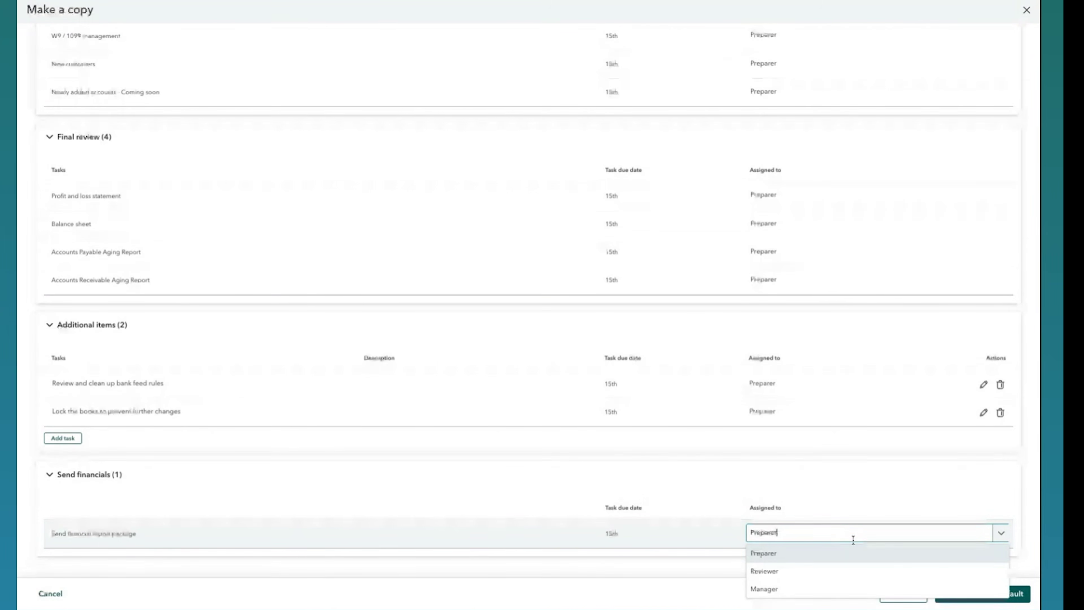
pyautogui.click(831, 589)
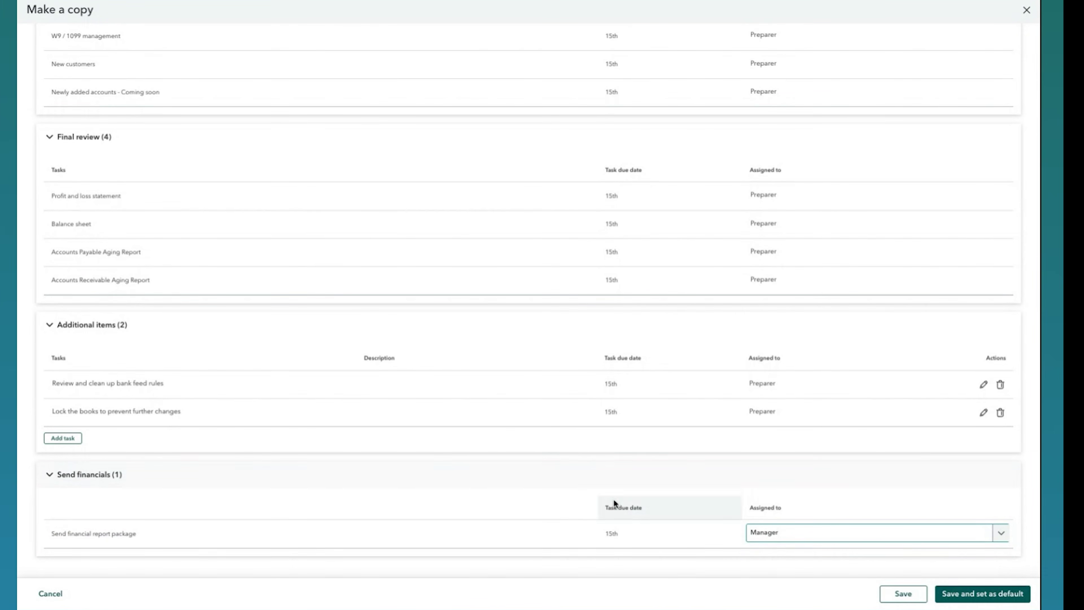
pyautogui.scroll(1, 603, 479)
pyautogui.scroll(3, 603, 478)
pyautogui.scroll(-4, 603, 478)
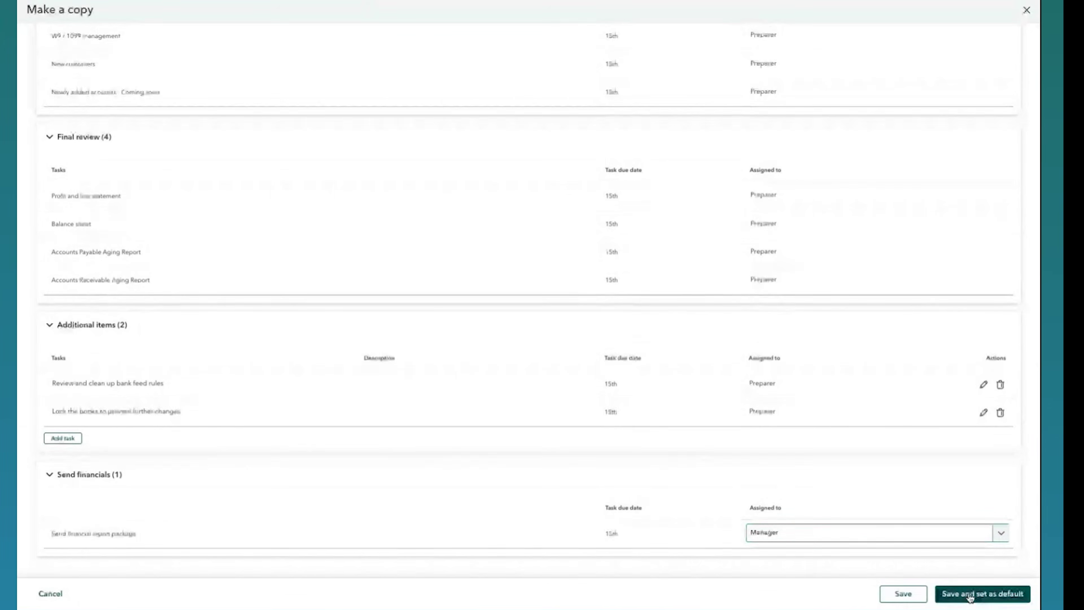
pyautogui.click(969, 594)
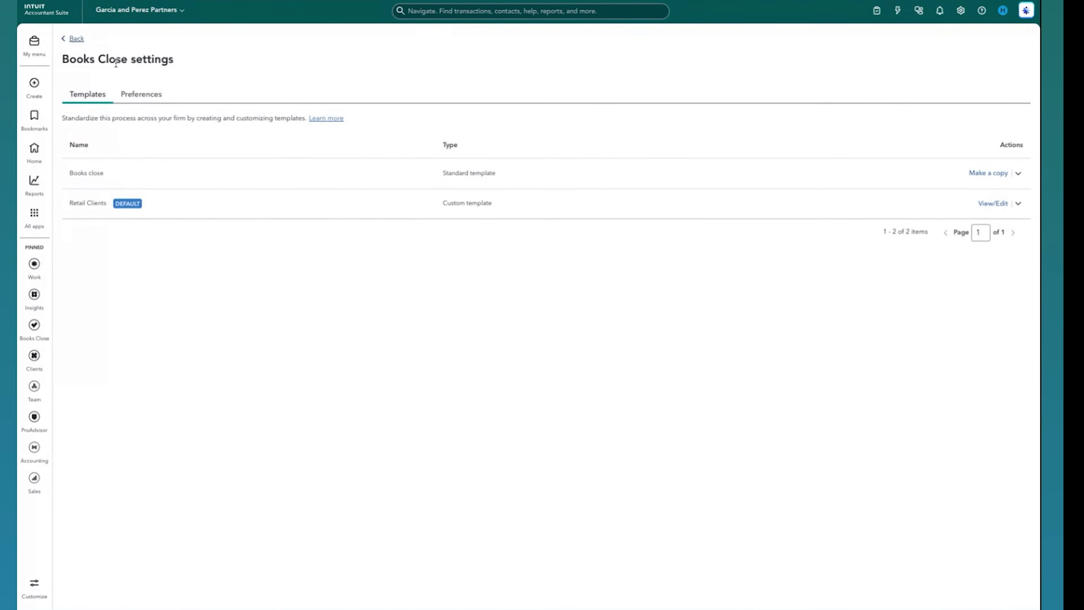
# - Return to the Books Close overview and start onboarding Candace Candies as a close client
pyautogui.click(75, 40)
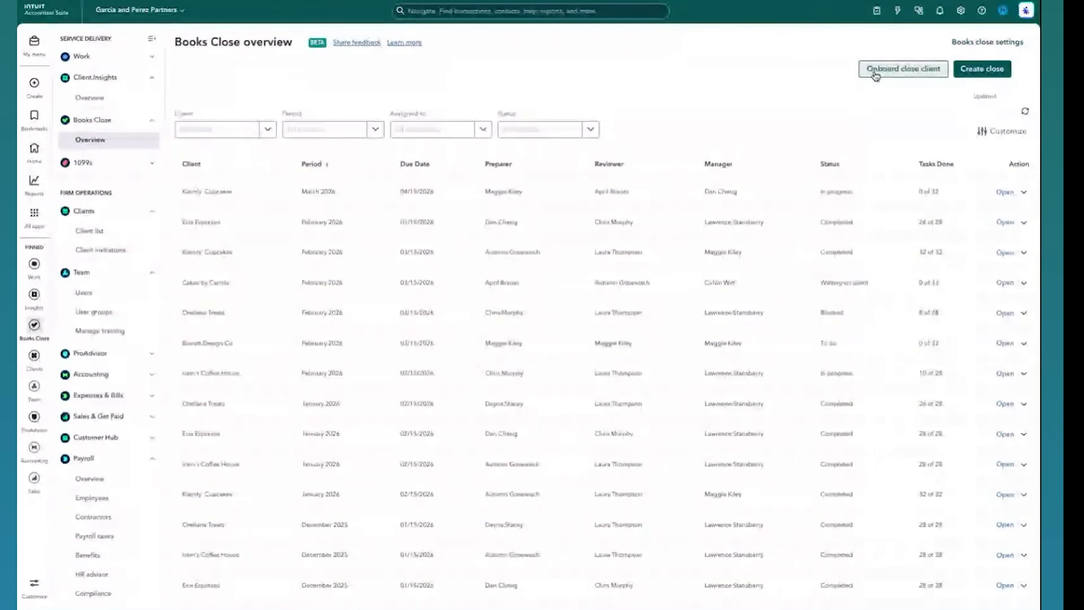
pyautogui.click(875, 76)
pyautogui.click(854, 88)
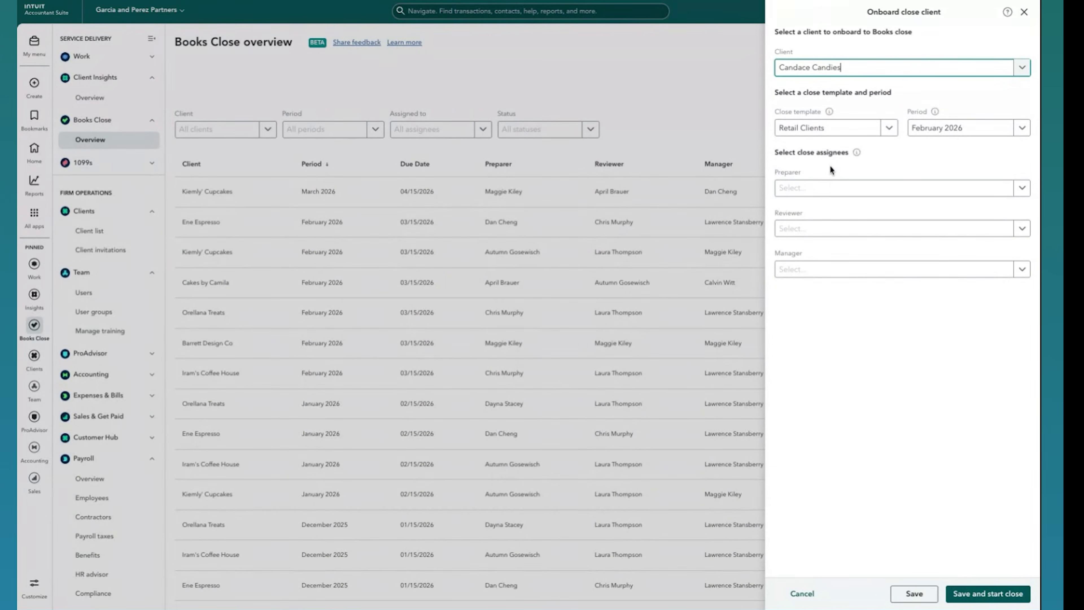
# - Choose team members as preparer, reviewer and manager for the Candace Candies close, and save and start the close
pyautogui.click(828, 187)
pyautogui.click(815, 176)
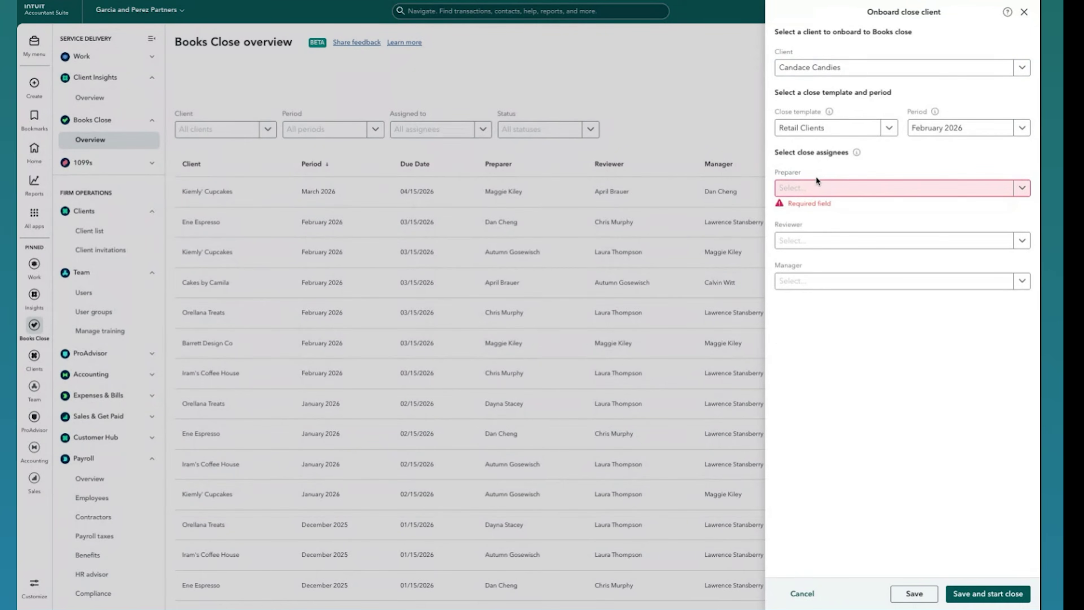
pyautogui.click(1017, 196)
pyautogui.click(969, 221)
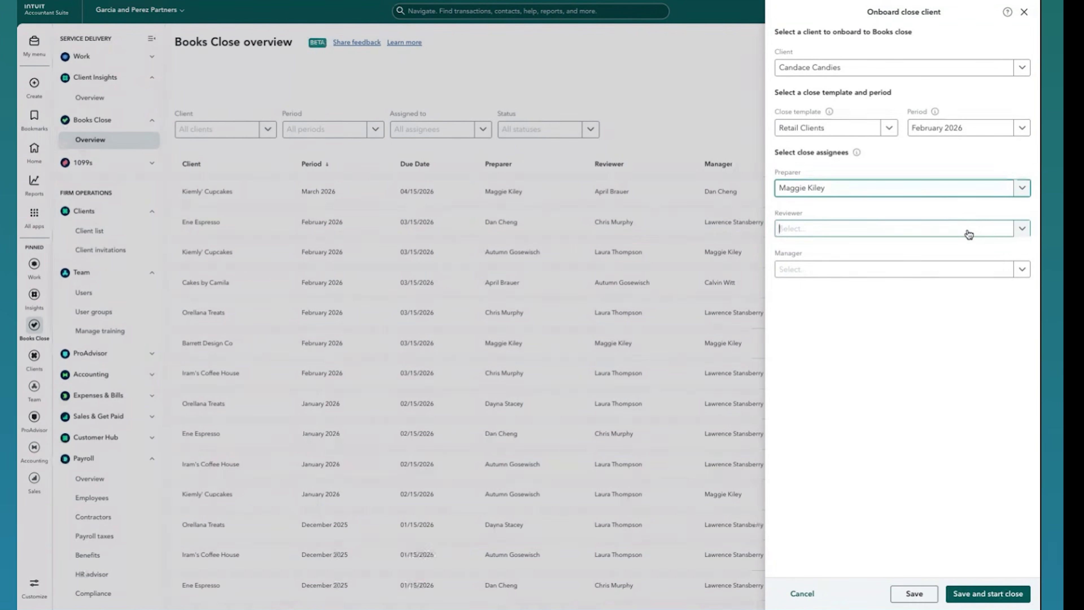
pyautogui.click(969, 232)
pyautogui.click(809, 269)
pyautogui.click(810, 274)
pyautogui.click(813, 328)
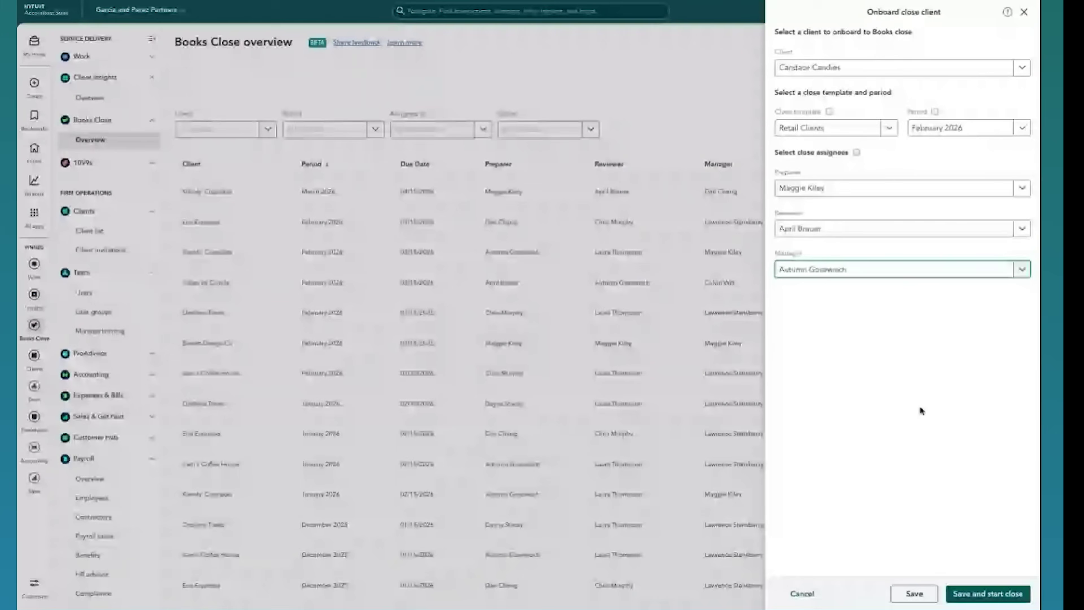
pyautogui.click(981, 602)
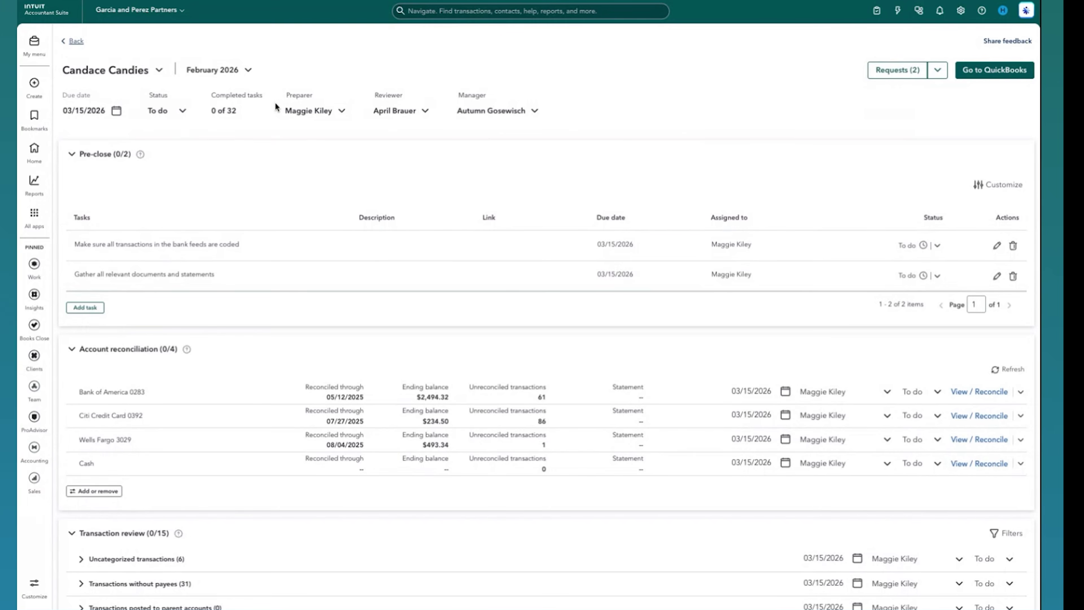
# - Examine the status options and preparer choices for the Candace Candies close, and the assignee field of the first pre-close task
pyautogui.click(184, 111)
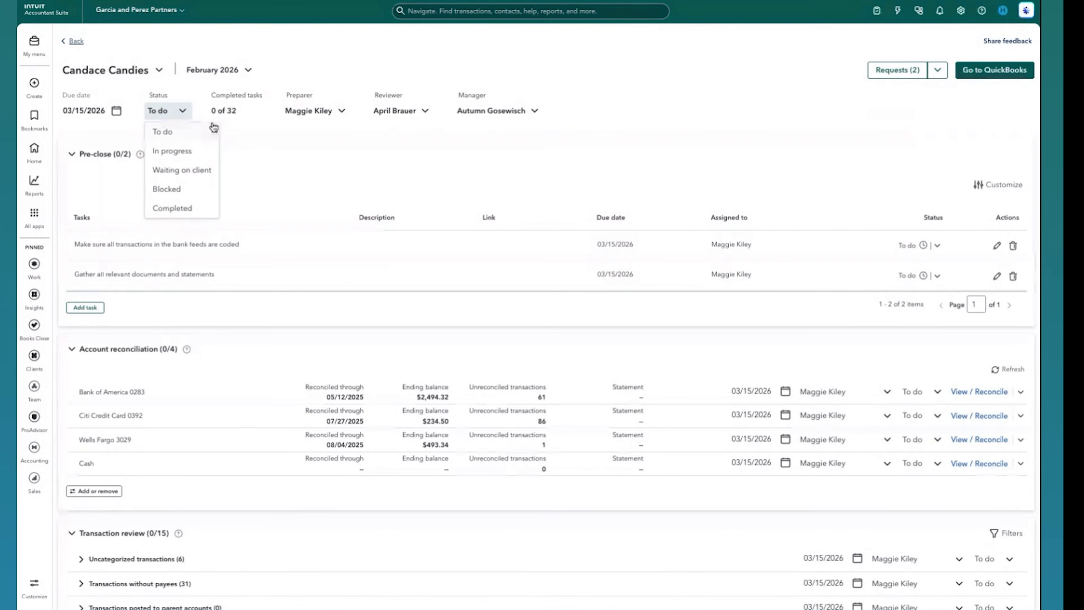
pyautogui.click(206, 117)
pyautogui.click(184, 112)
pyautogui.click(183, 111)
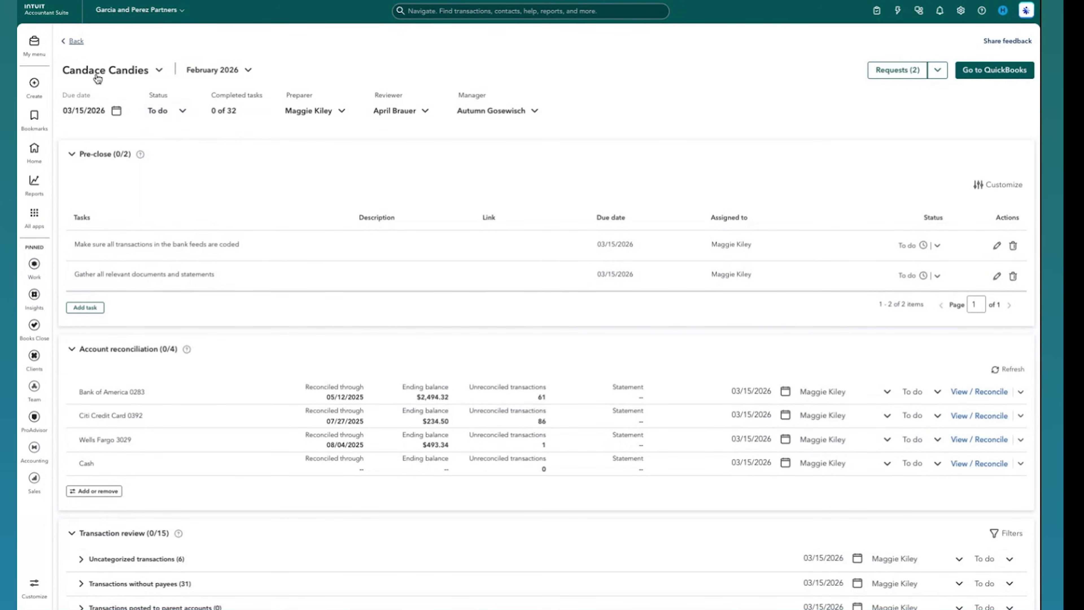
pyautogui.scroll(-1, 161, 132)
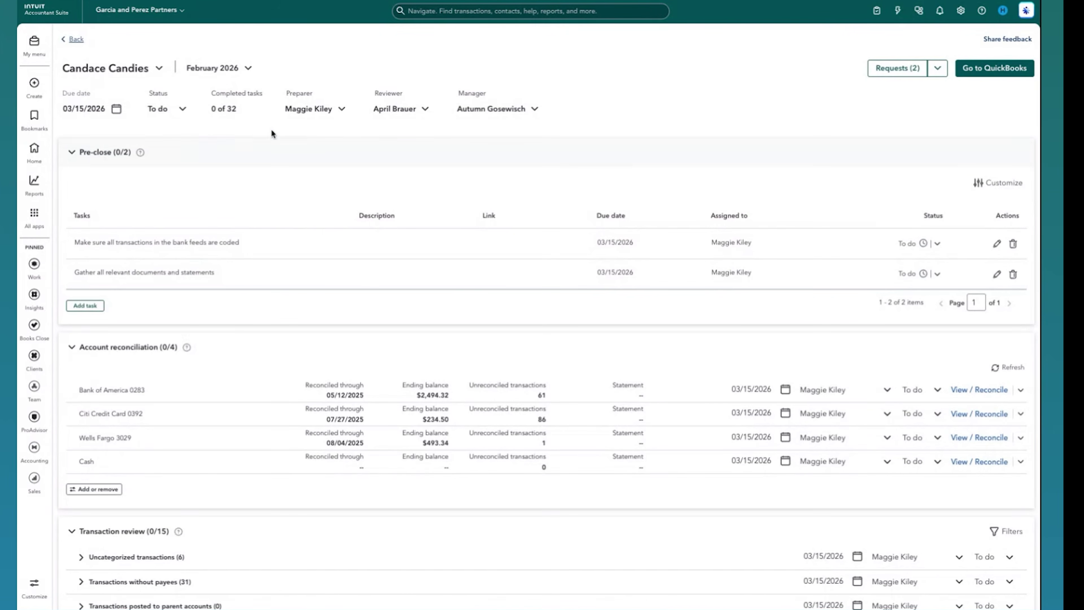
pyautogui.click(344, 110)
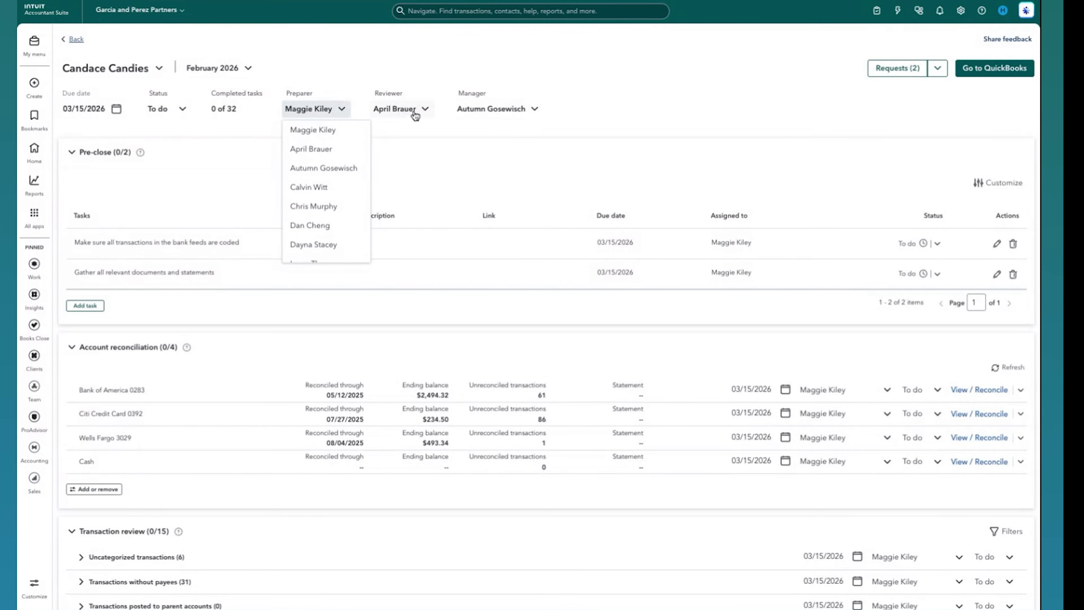
pyautogui.scroll(-2, 360, 145)
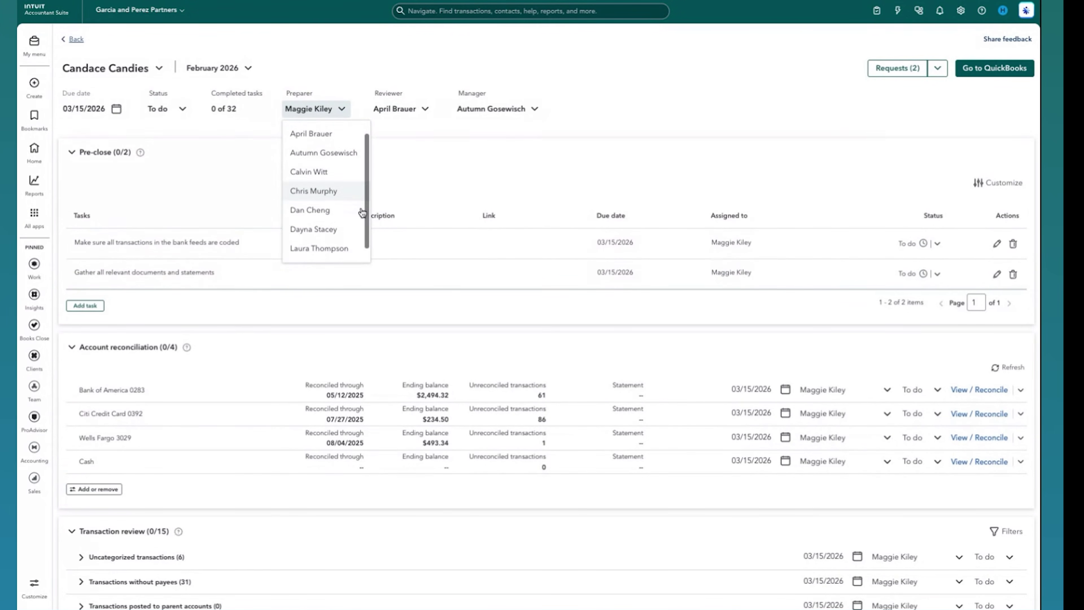
pyautogui.click(323, 98)
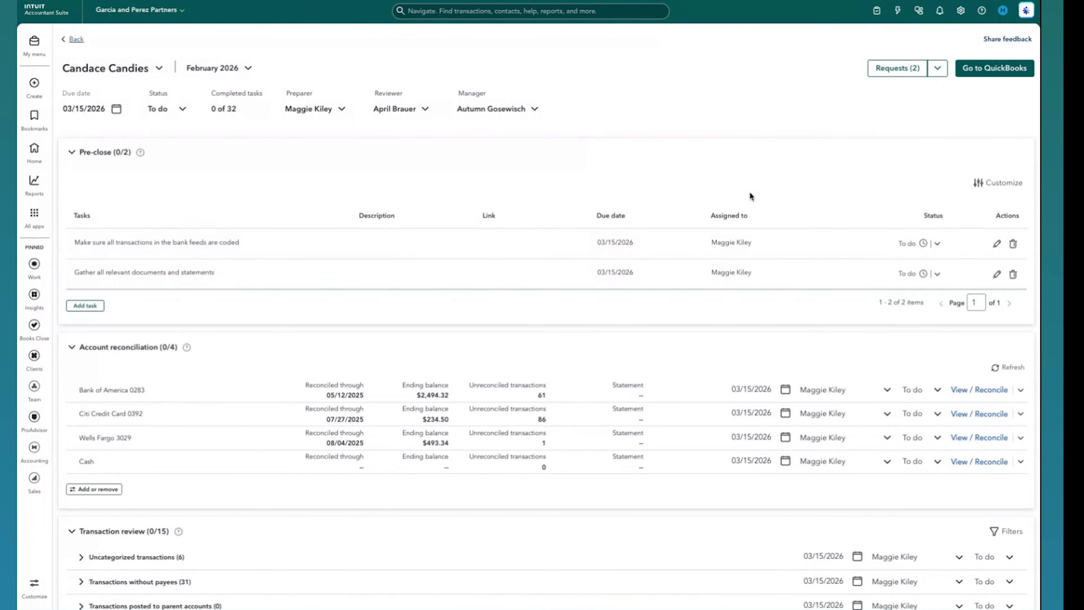
pyautogui.click(831, 244)
pyautogui.click(833, 247)
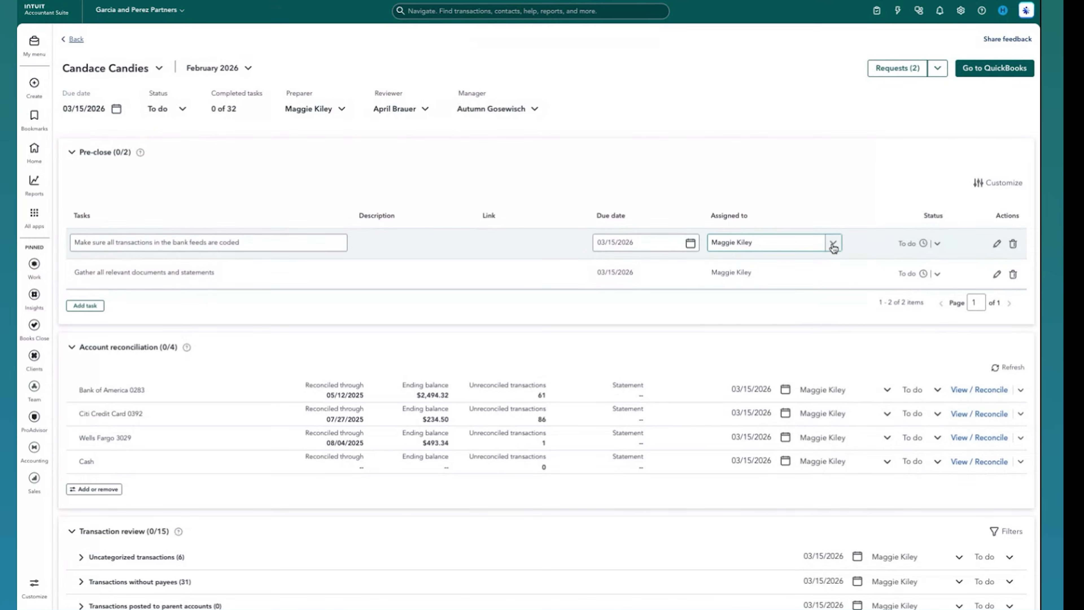
# - Reassign the preparer role of the close to another team member and move all of the previous preparer's tasks to them
pyautogui.click(316, 109)
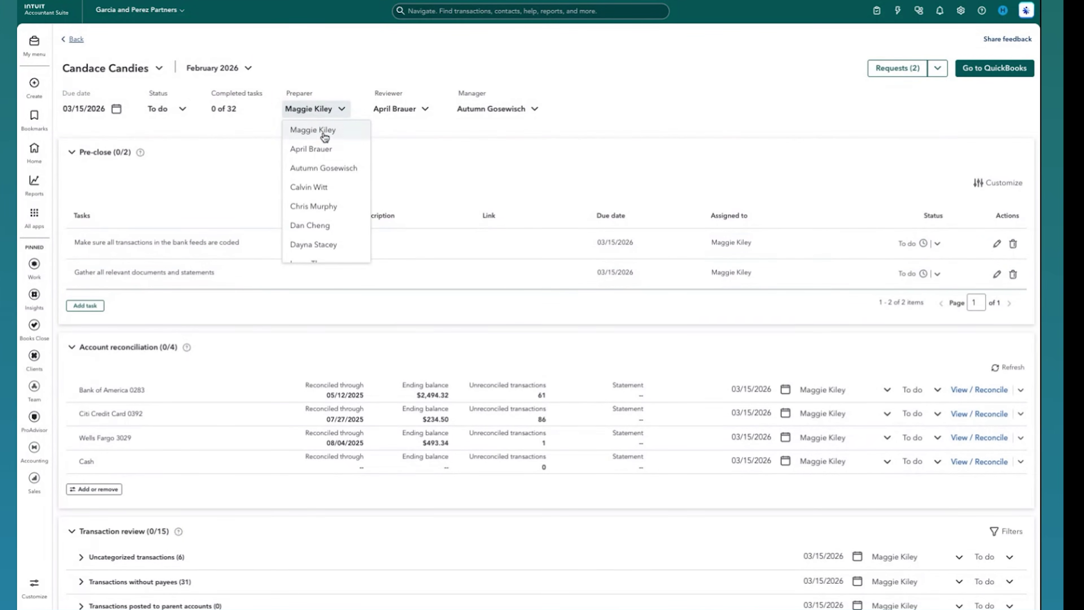
pyautogui.click(333, 187)
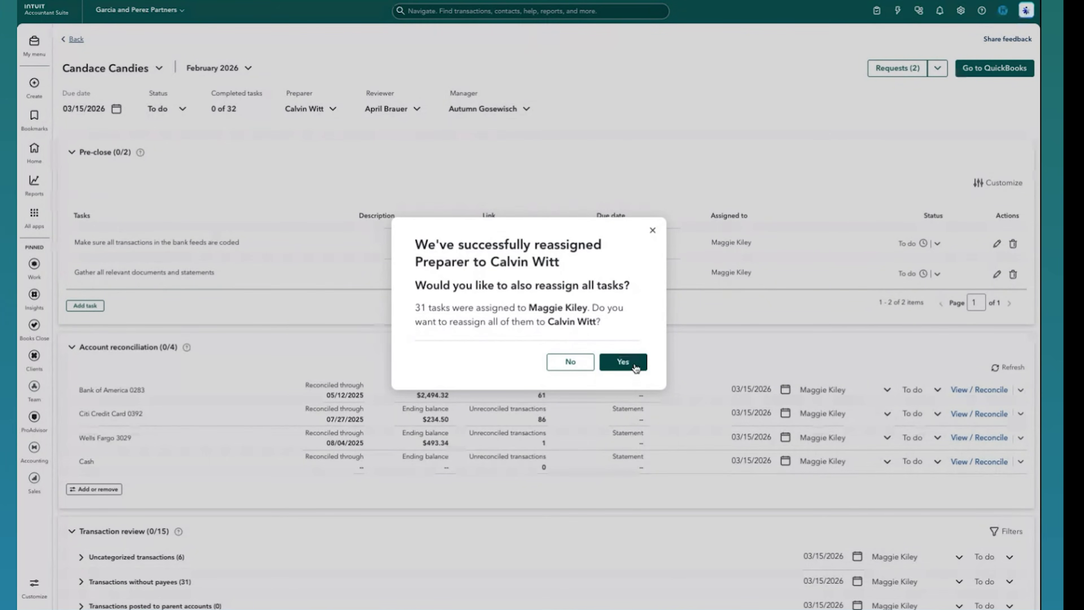
pyautogui.click(623, 362)
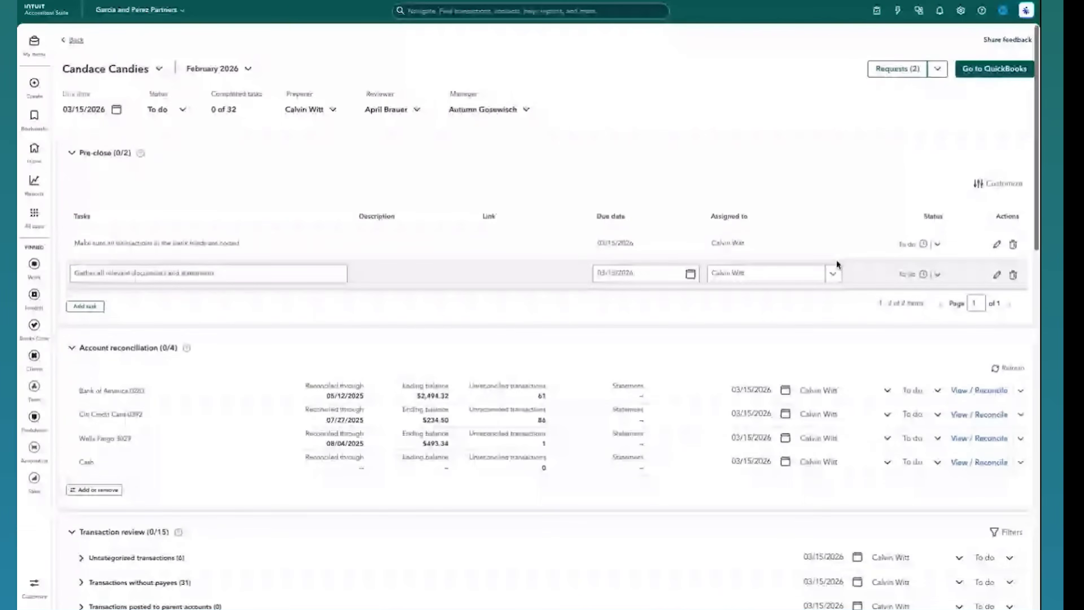
# - Expand the Uncategorized transactions list in the transaction review and examine its entries
pyautogui.scroll(-1, 835, 259)
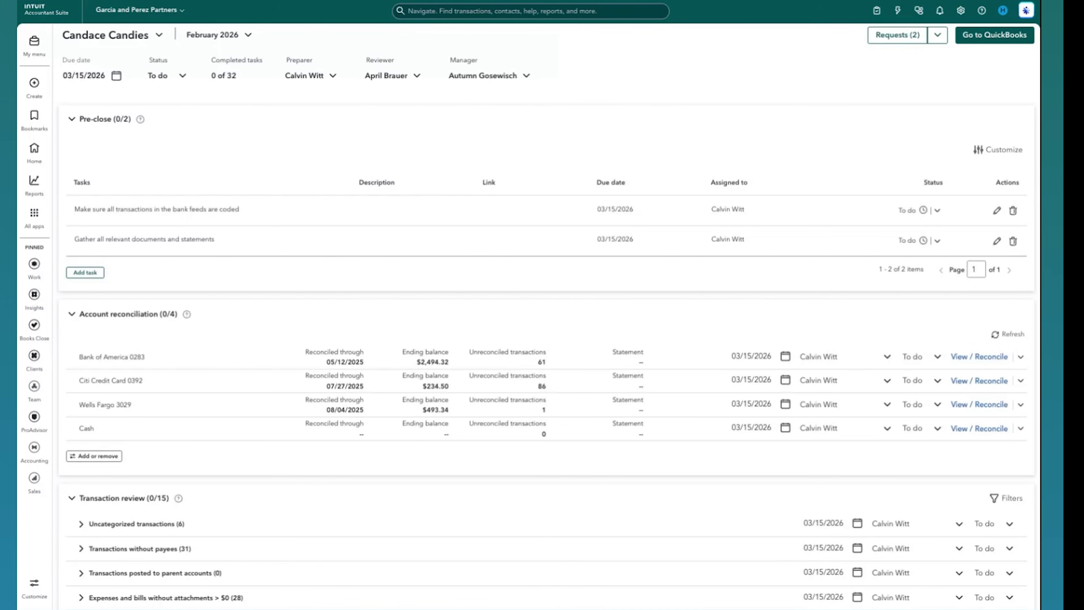
pyautogui.scroll(-8, 240, 207)
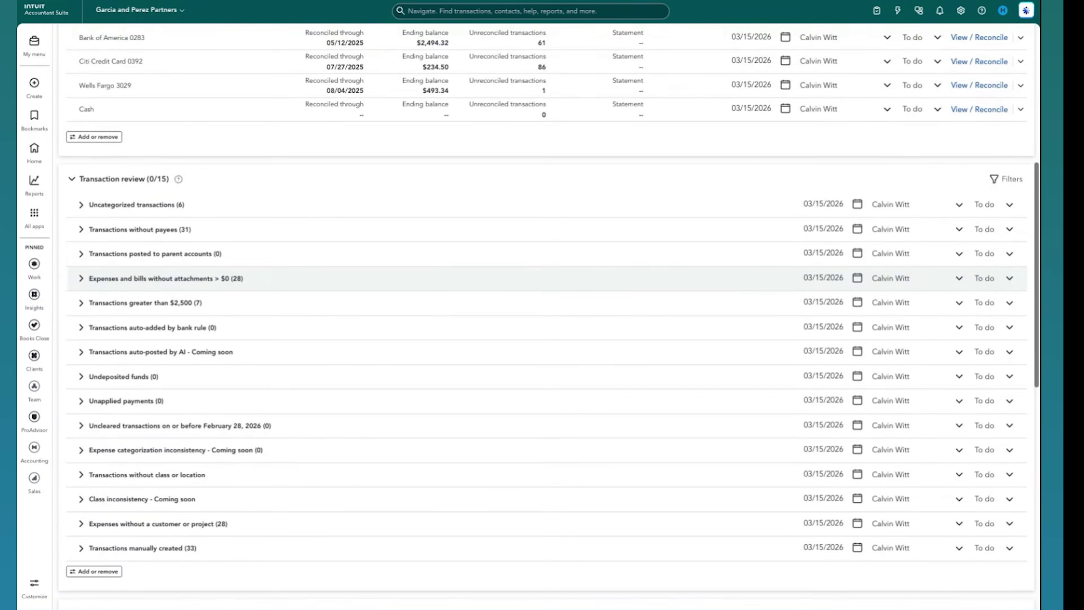
pyautogui.click(240, 207)
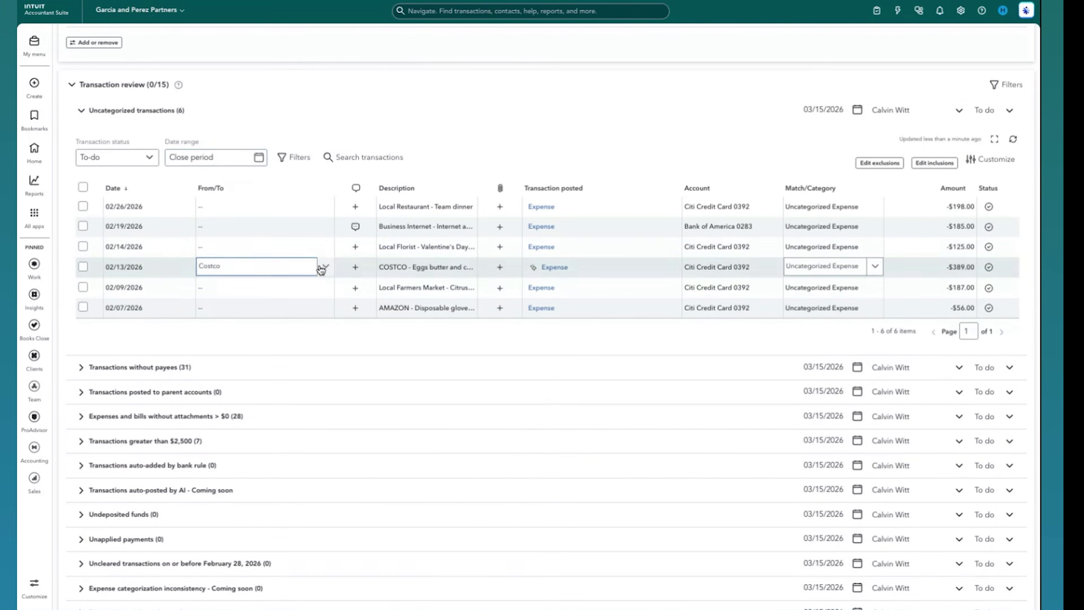
pyautogui.moveTo(664, 268)
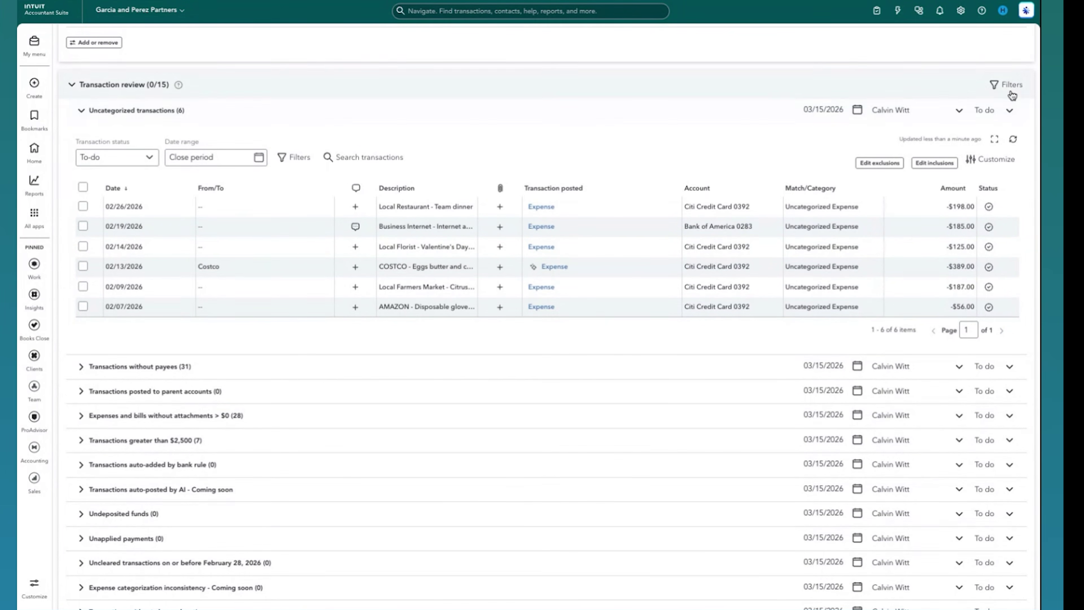
# - Filter the whole transaction review to a custom date range from 01/01/2026 to 03/19/2026
pyautogui.click(1000, 85)
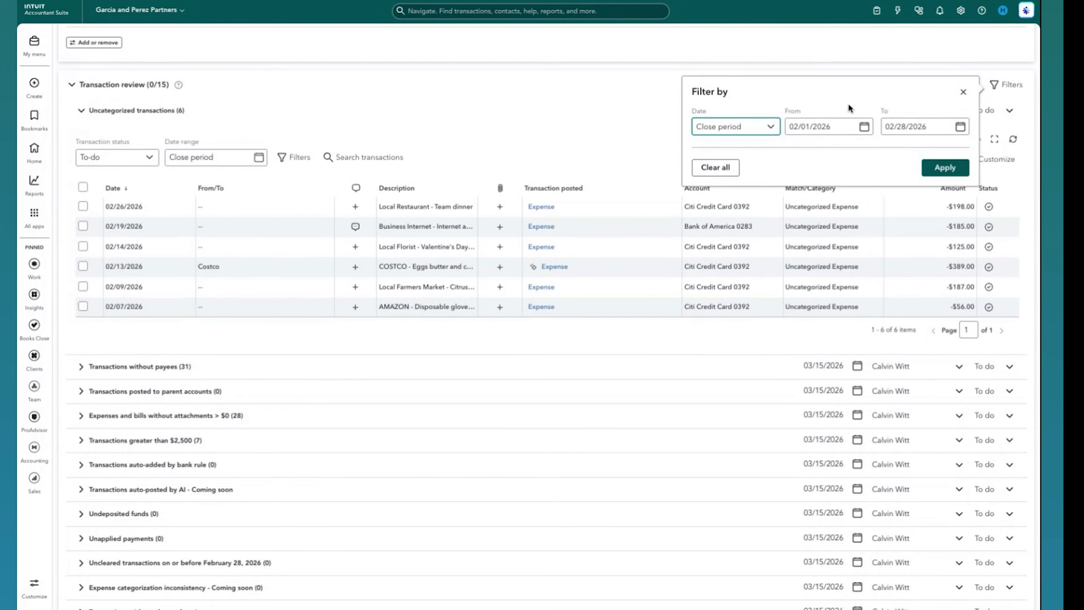
pyautogui.click(774, 127)
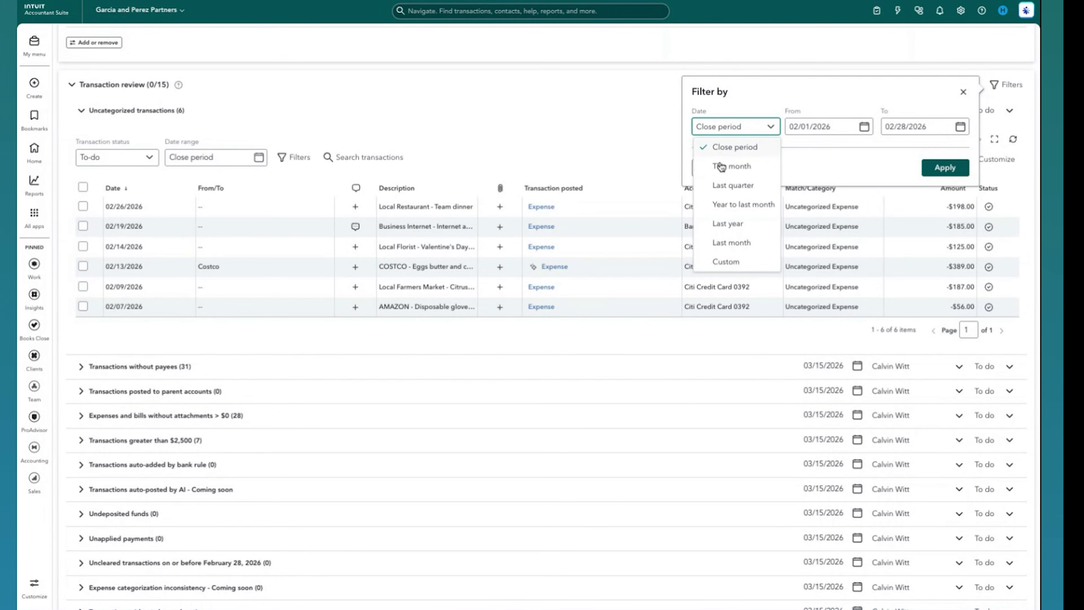
pyautogui.click(746, 205)
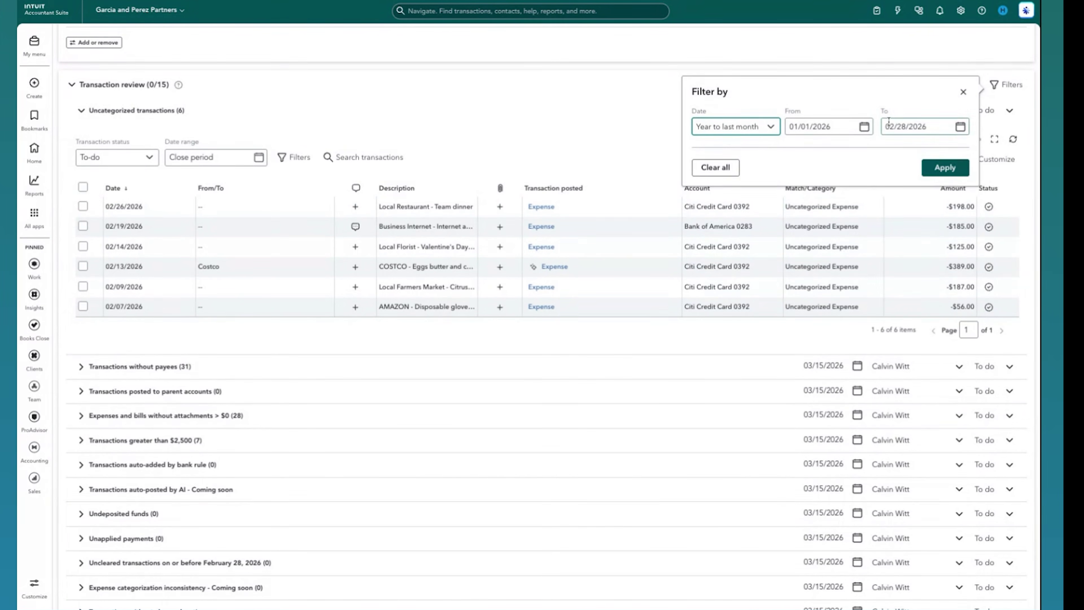
pyautogui.click(960, 127)
pyautogui.click(923, 228)
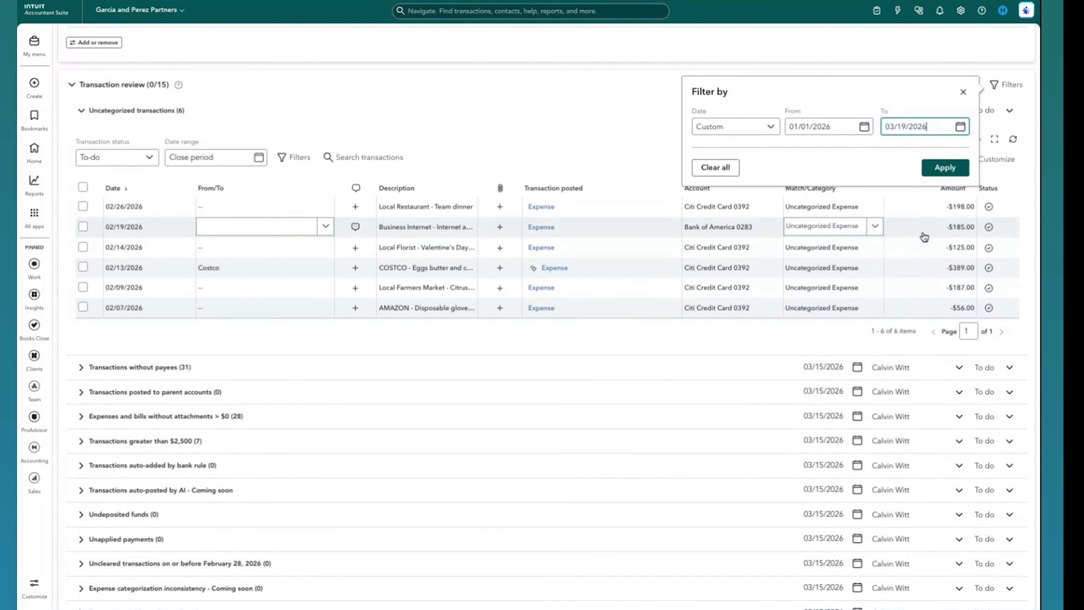
pyautogui.click(945, 173)
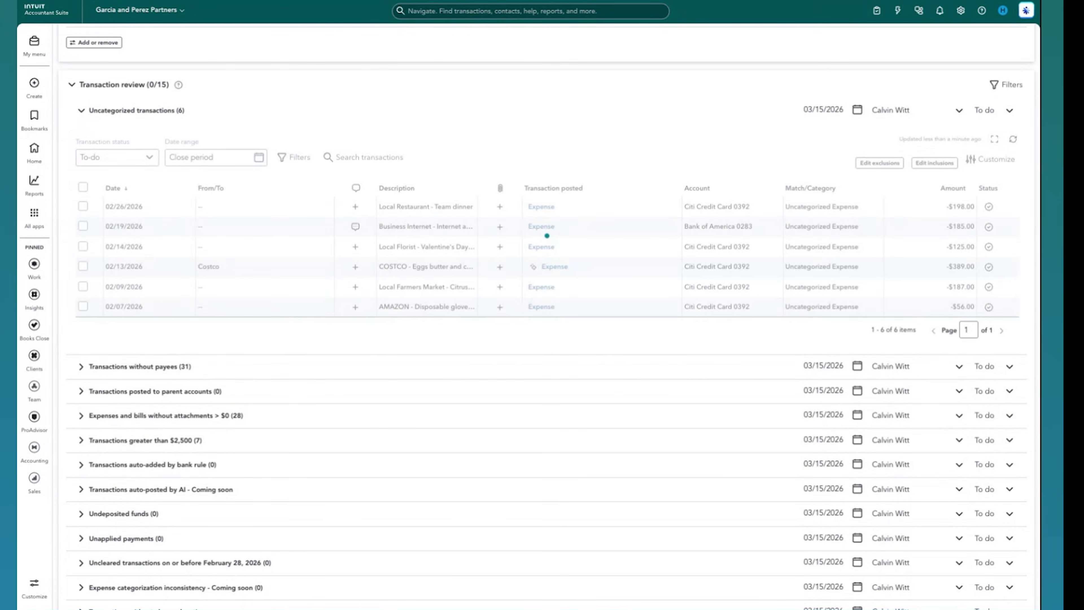
# - Examine the Transactions without payees and Expense categorization inconsistency lists, collapse them, and look over the payee/entity and final review sections
pyautogui.click(515, 447)
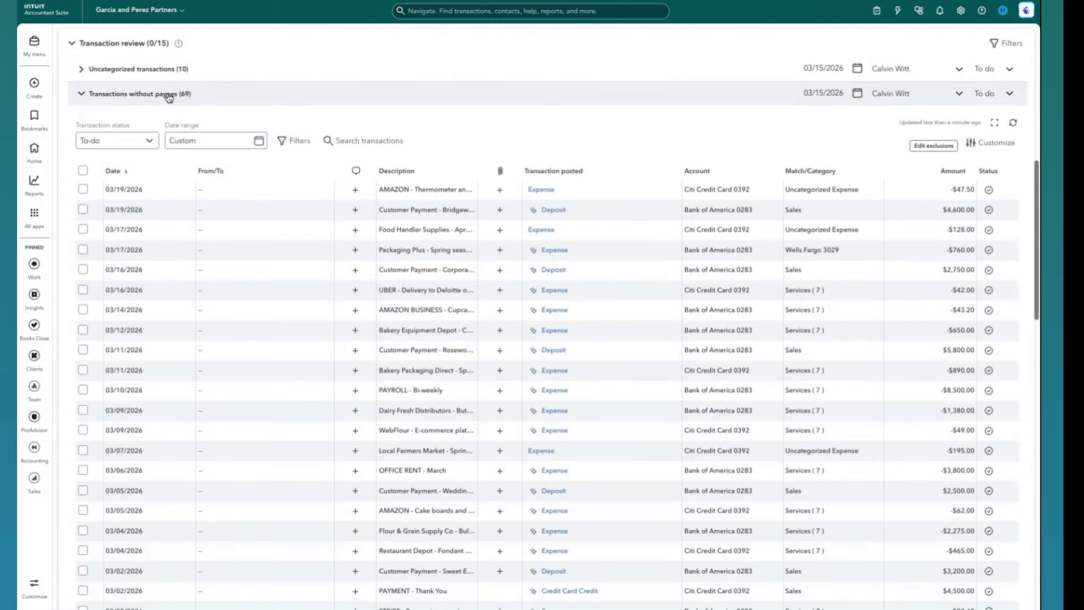
pyautogui.click(184, 93)
pyautogui.scroll(-1, 320, 312)
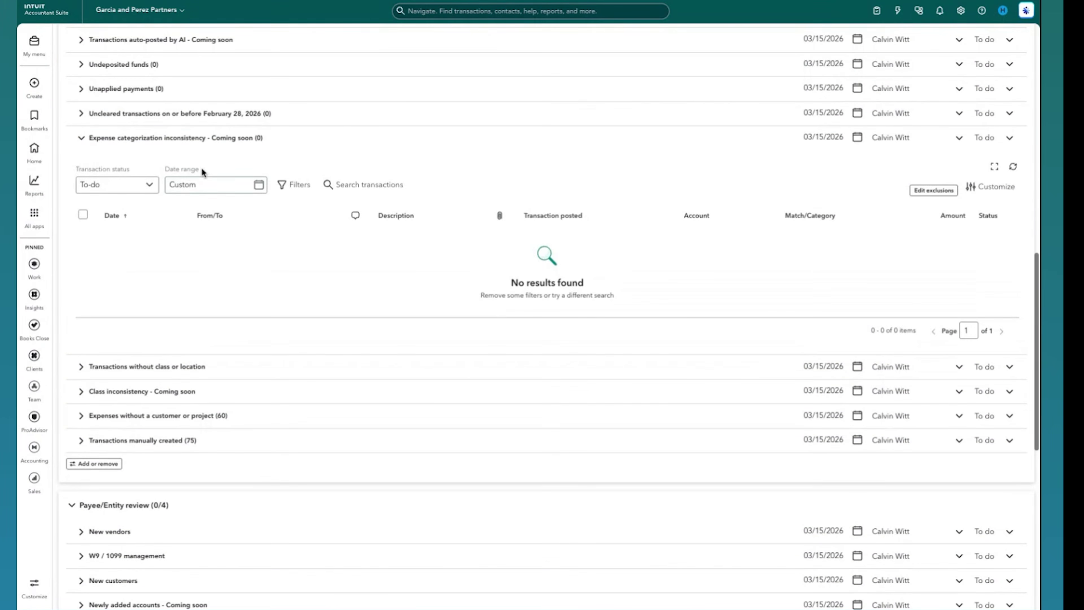
pyautogui.click(198, 140)
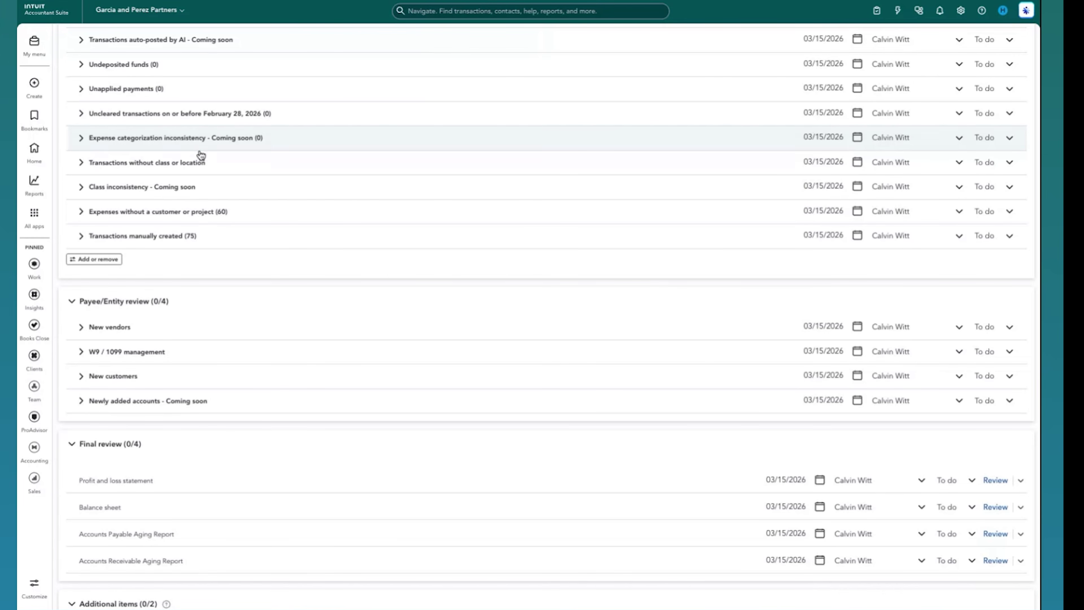
pyautogui.scroll(-1, 200, 141)
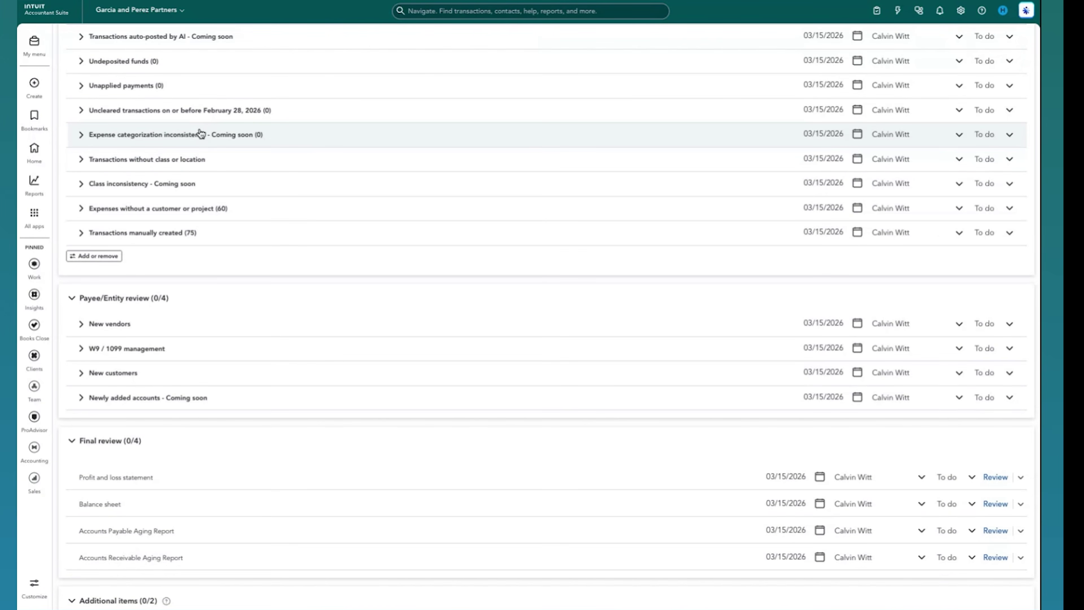
pyautogui.scroll(-1, 200, 134)
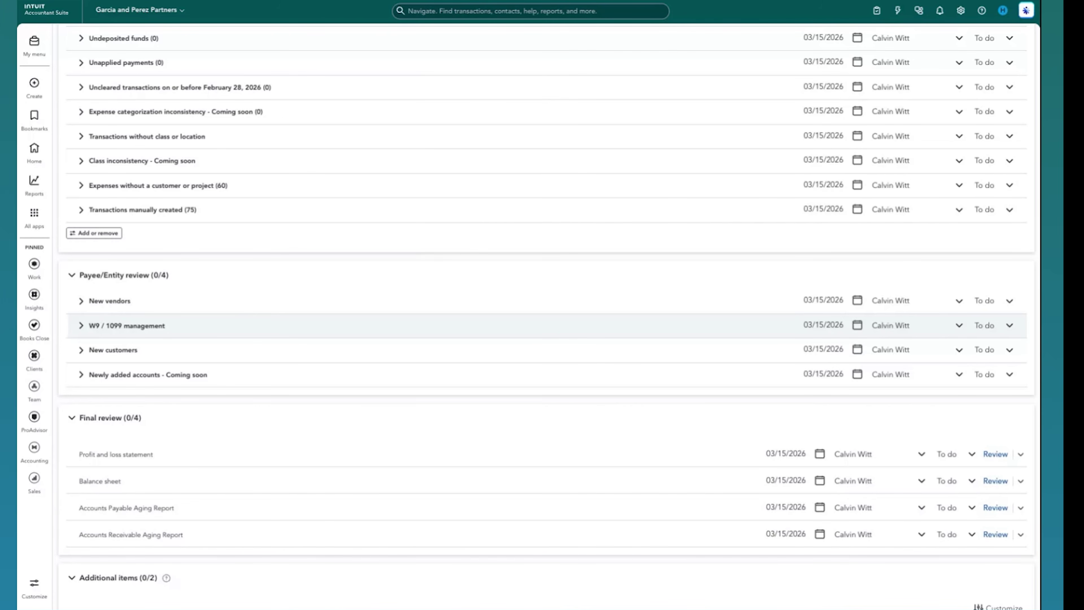
pyautogui.scroll(6, 546, 326)
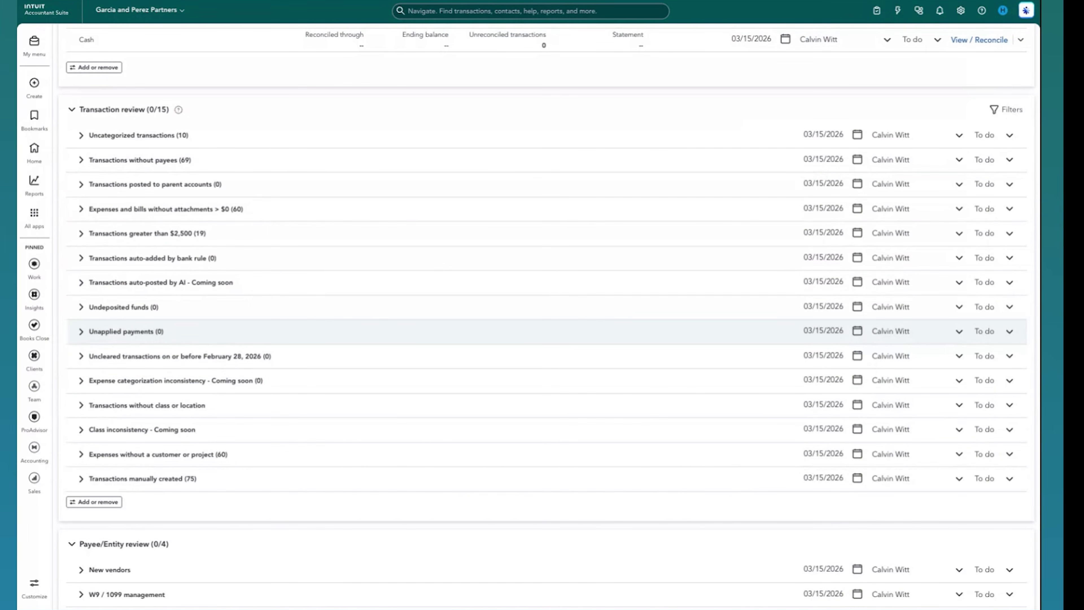
# - In Transactions without payees, add an Ask for more info request for the 03/19/2026 AMAZON expense to the client request list
pyautogui.click(159, 160)
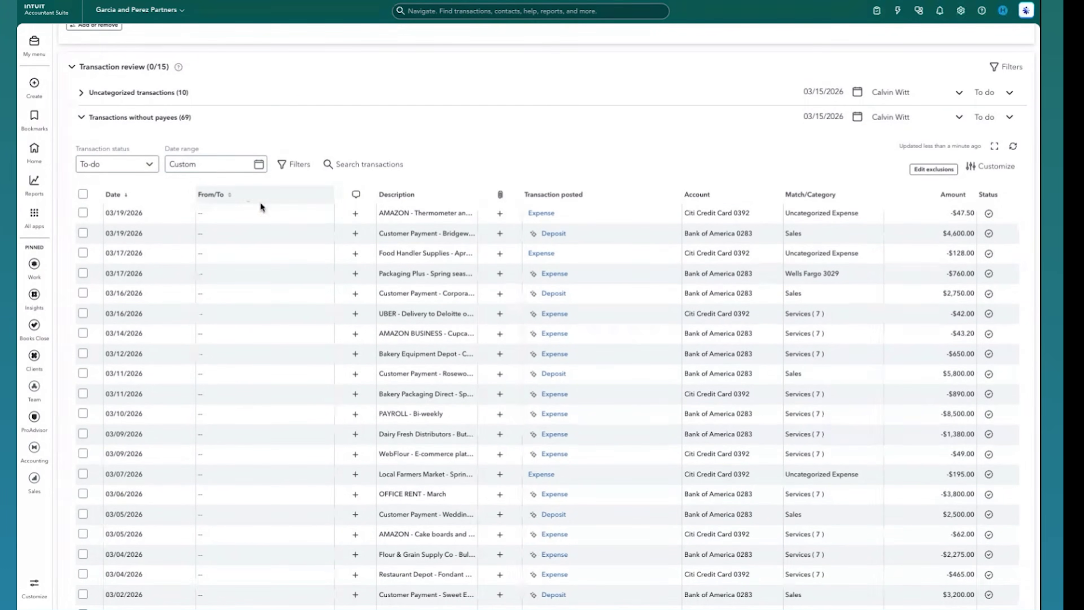
pyautogui.click(275, 210)
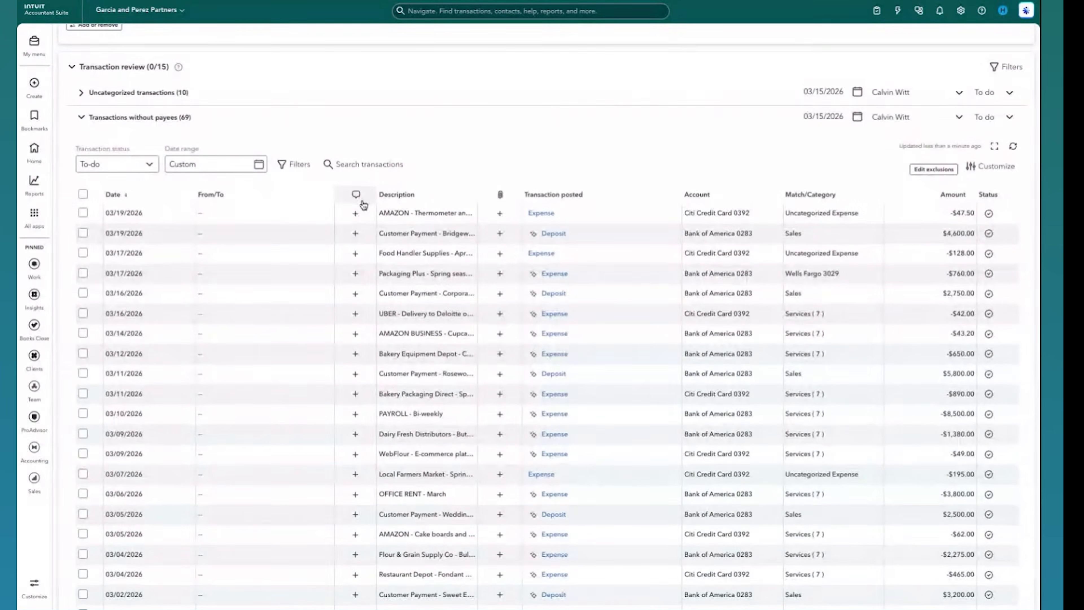
pyautogui.click(356, 213)
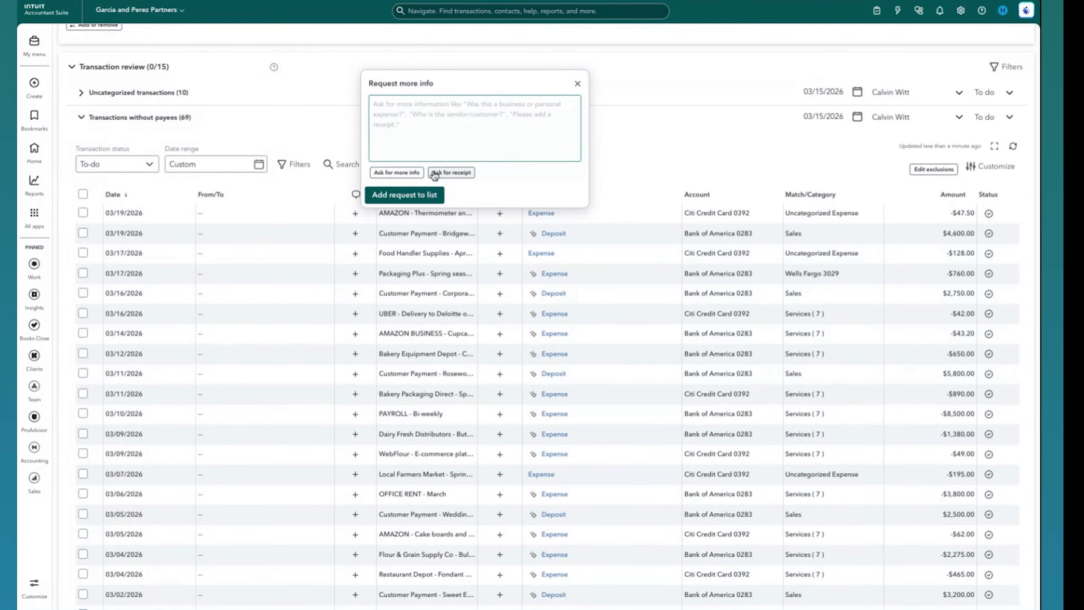
pyautogui.click(421, 176)
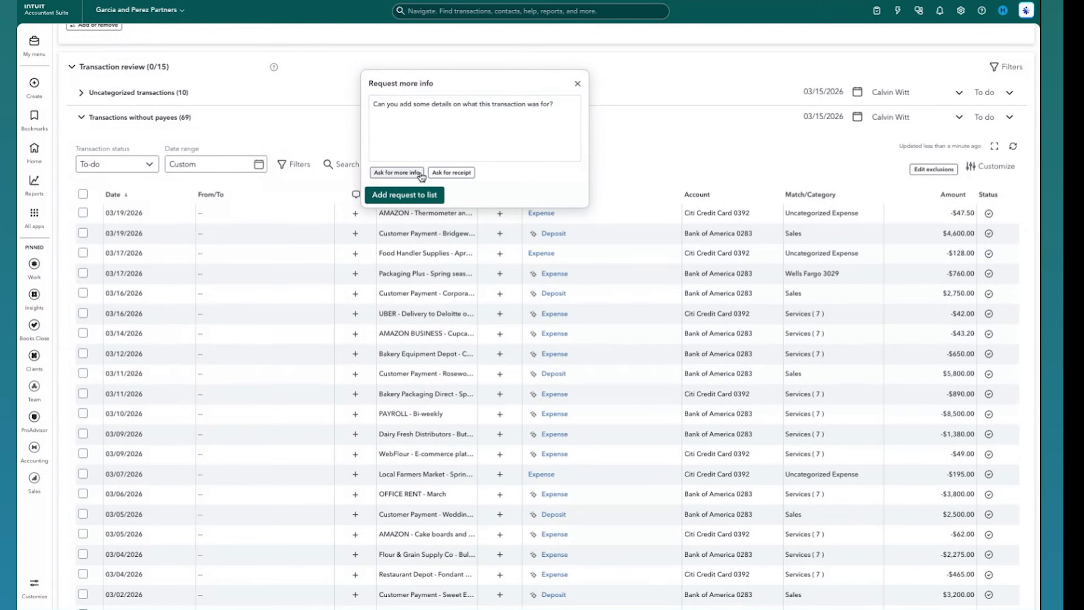
pyautogui.click(390, 195)
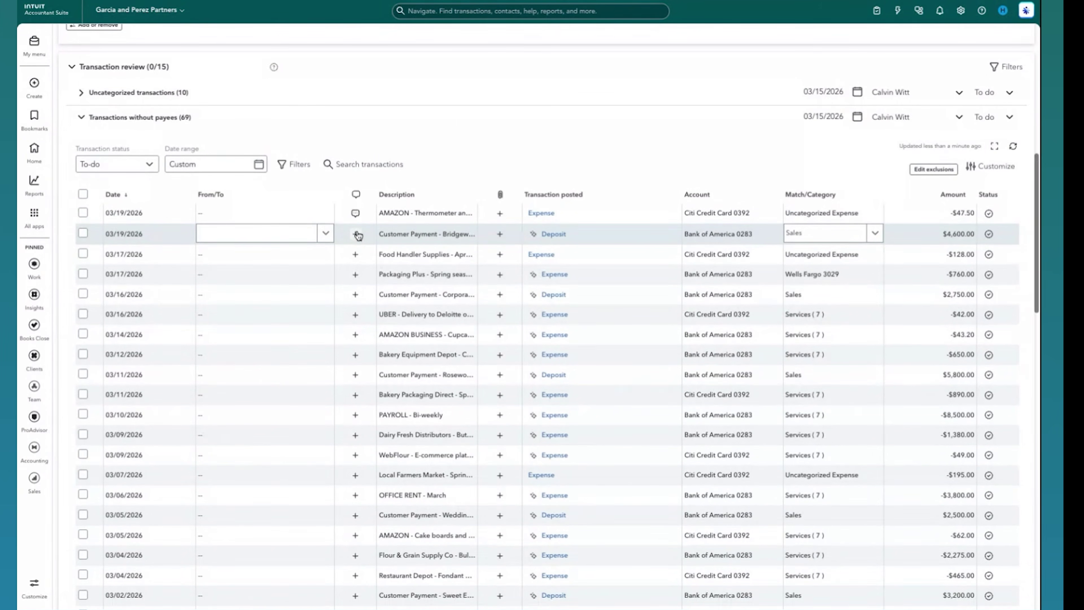
# - Open the list of client requests for the Candace Candies close
pyautogui.scroll(1, 427, 312)
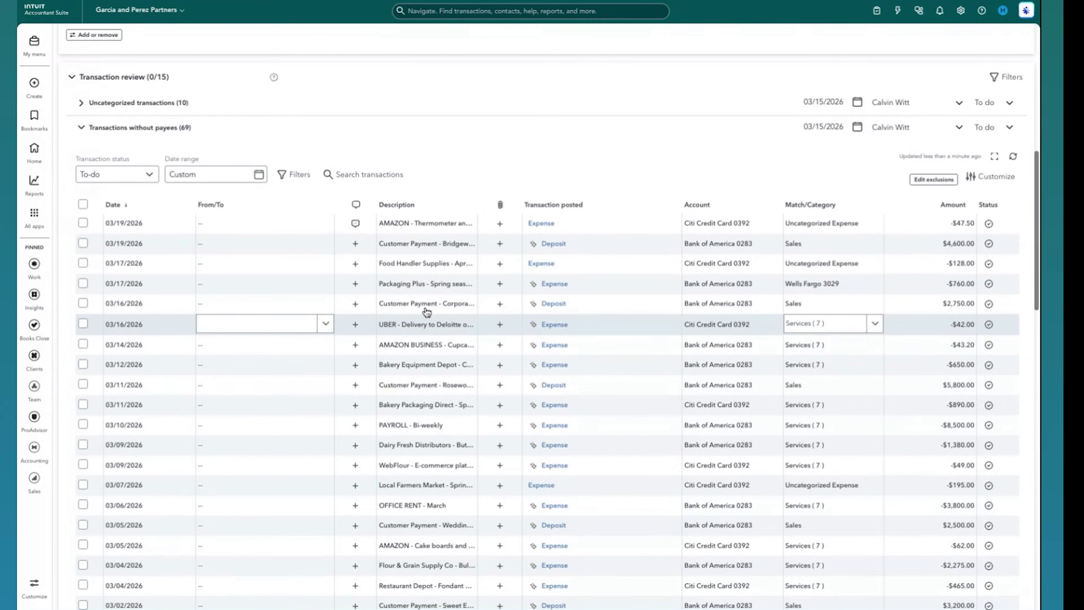
pyautogui.scroll(10, 427, 312)
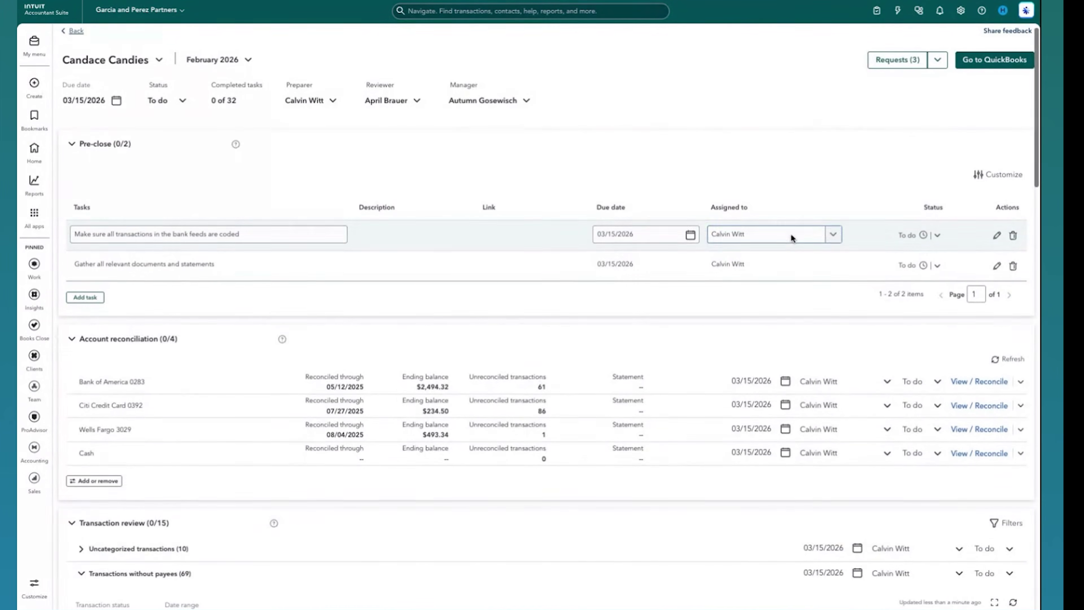
pyautogui.click(897, 60)
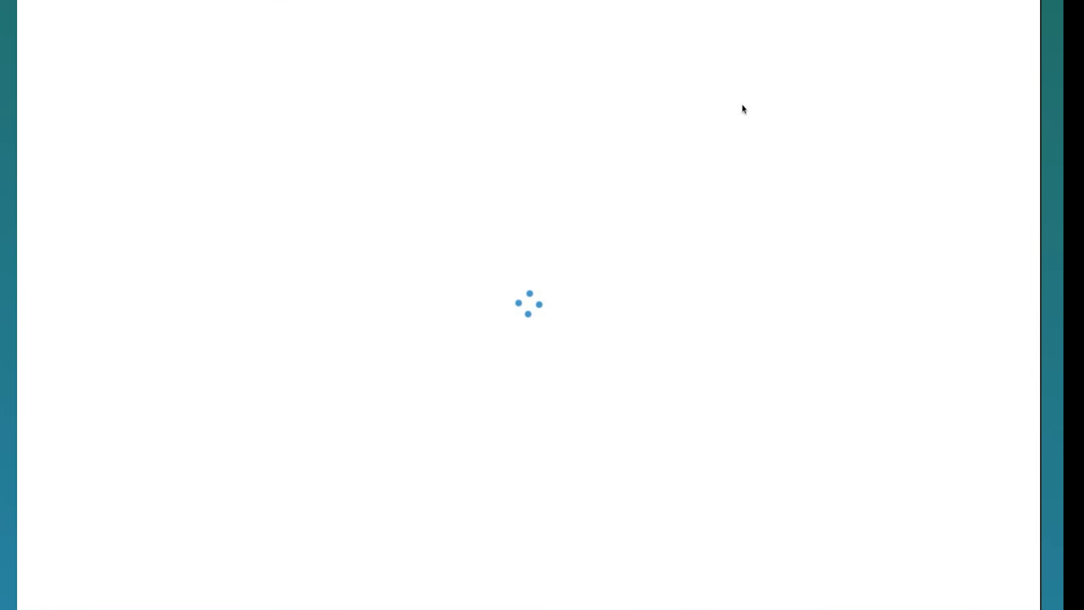